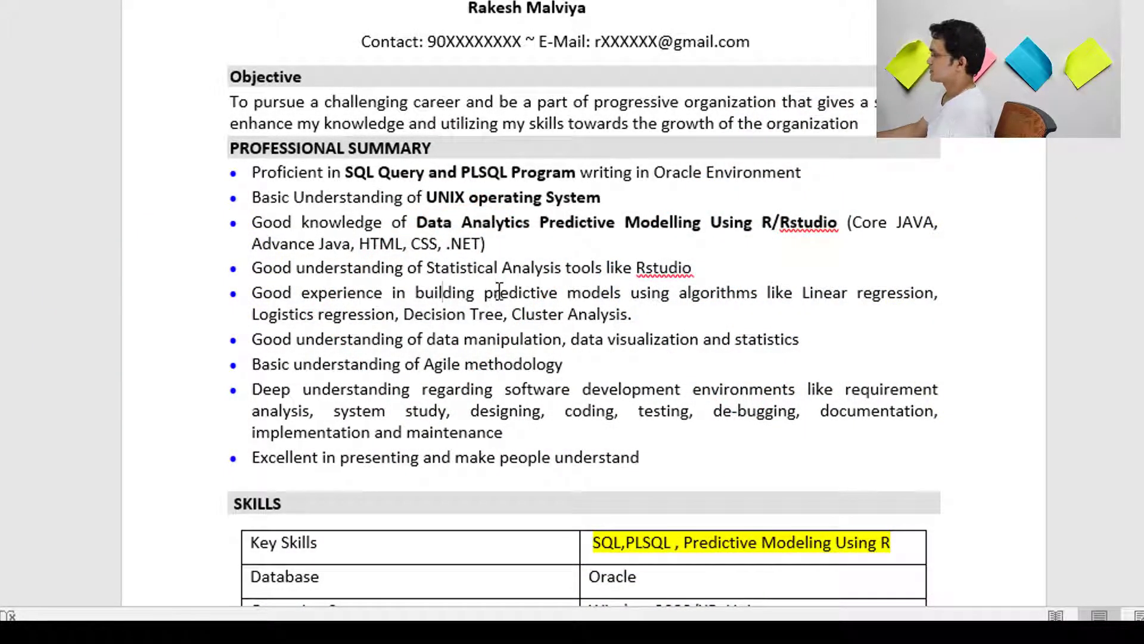
Step: Review the resume's overall layout, selecting the name and contact lines at the start of the page
scroll(500, 286, "up", 3)
left_click_drag(185, 113, 646, 545)
left_click(385, 194)
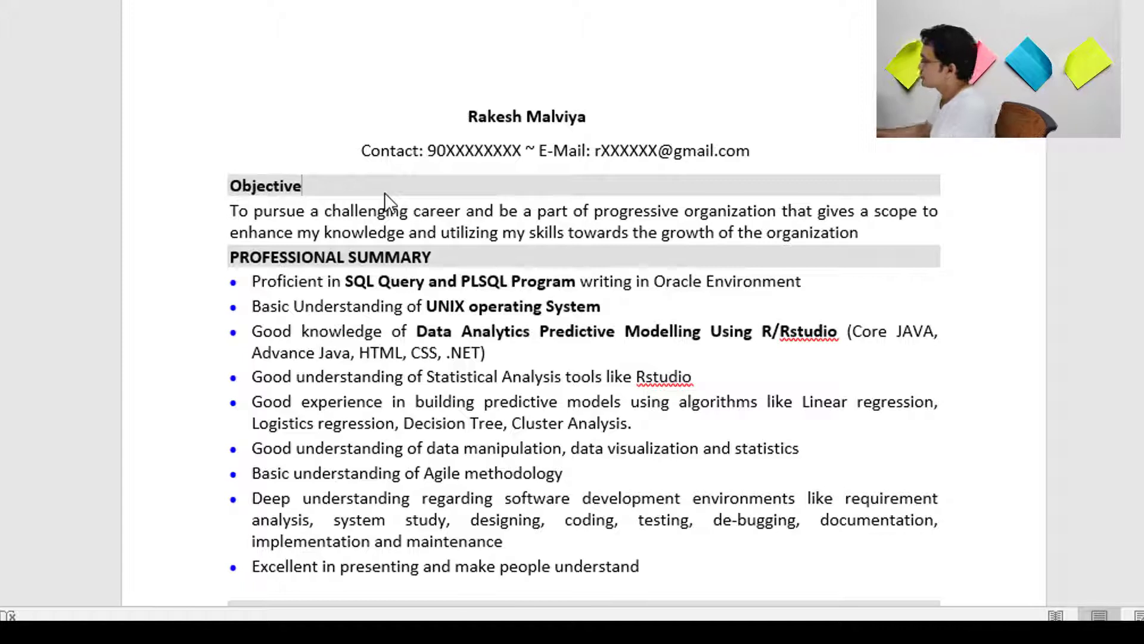
left_click(336, 121)
left_click_drag(336, 122, 779, 163)
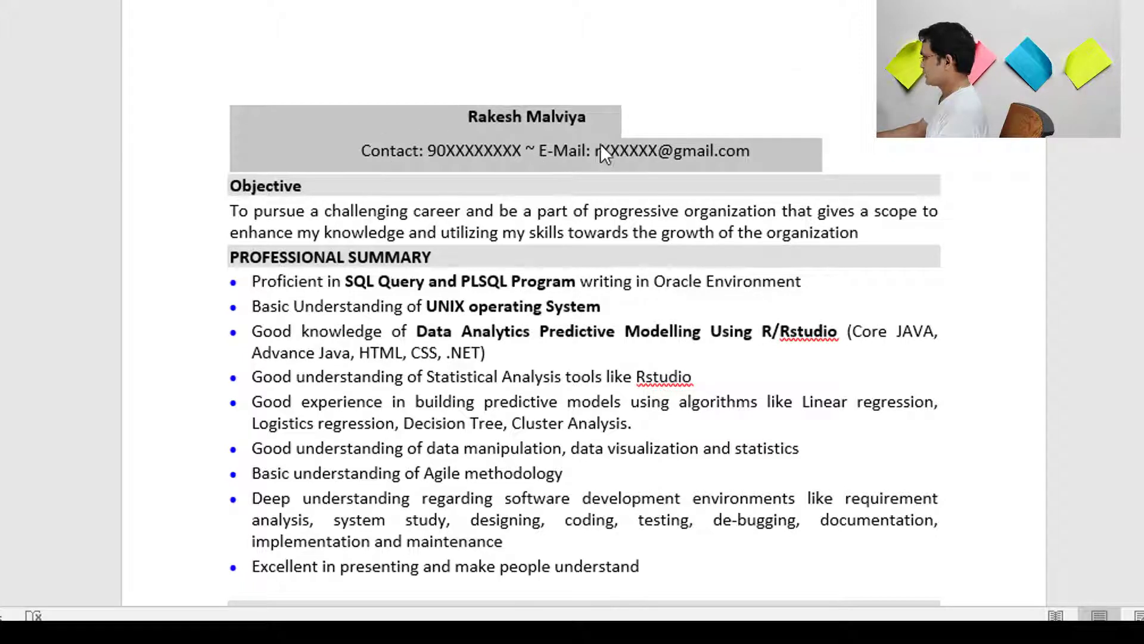
scroll(621, 159, "down", 1)
left_click(749, 112)
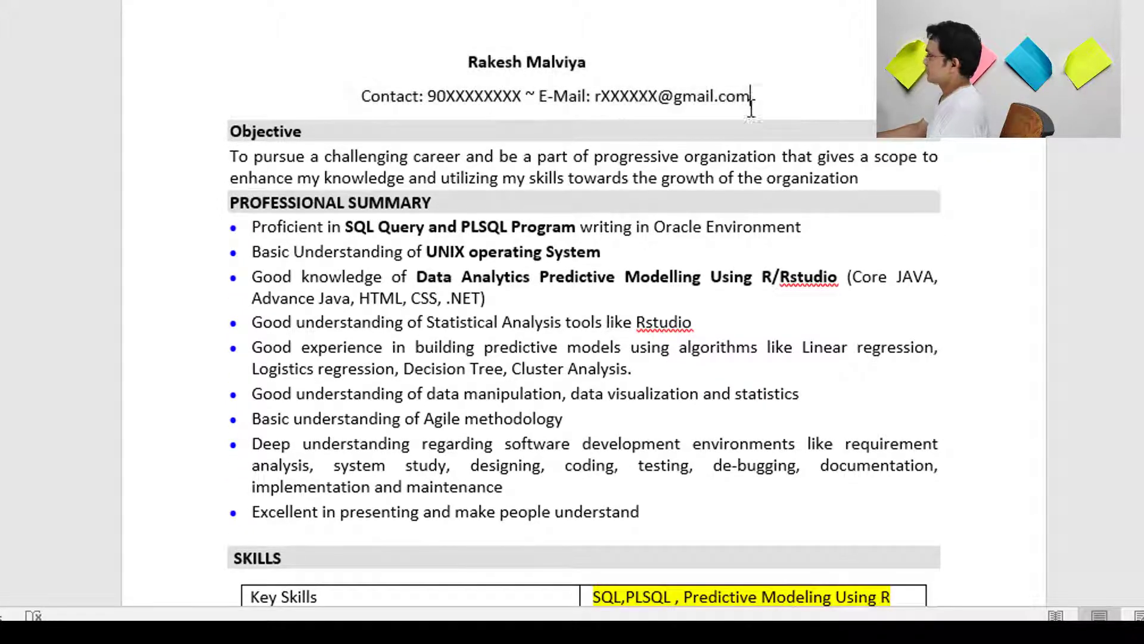
left_click_drag(770, 100, 429, 64)
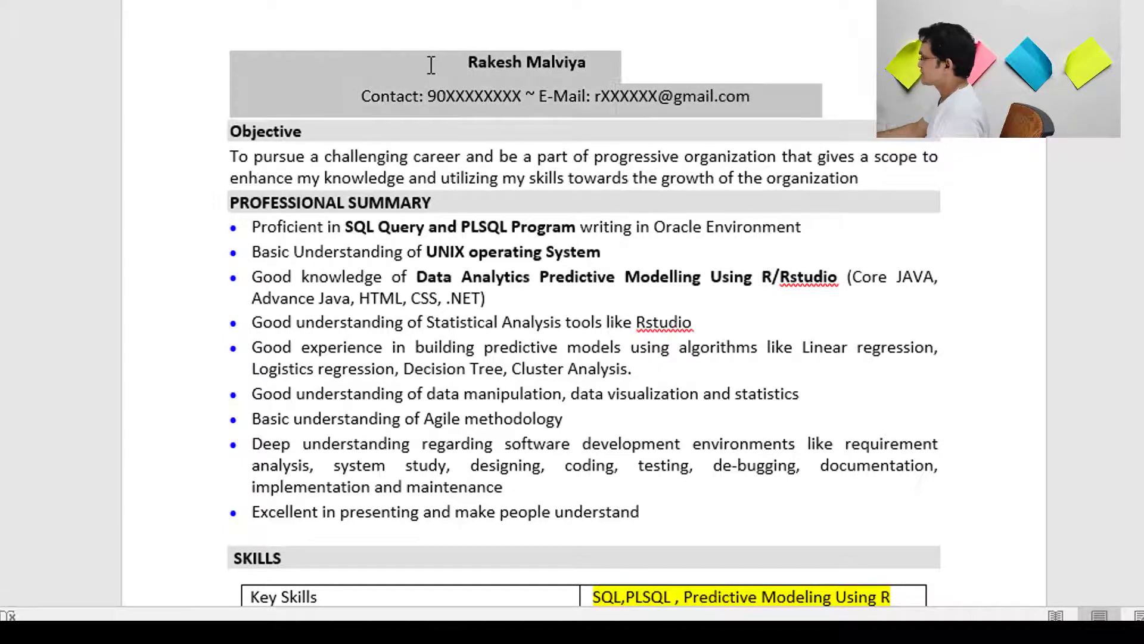
left_click(615, 248)
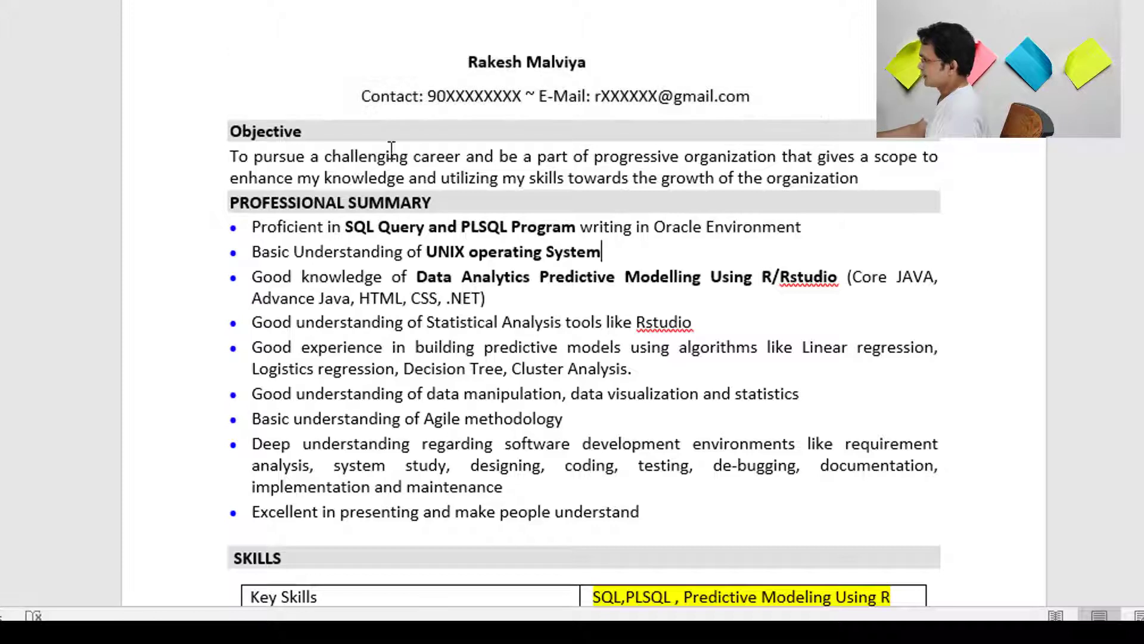
Step: Select the Objective section to review it, followed by the entire Professional Summary section with all its bullets
left_click_drag(226, 122, 861, 177)
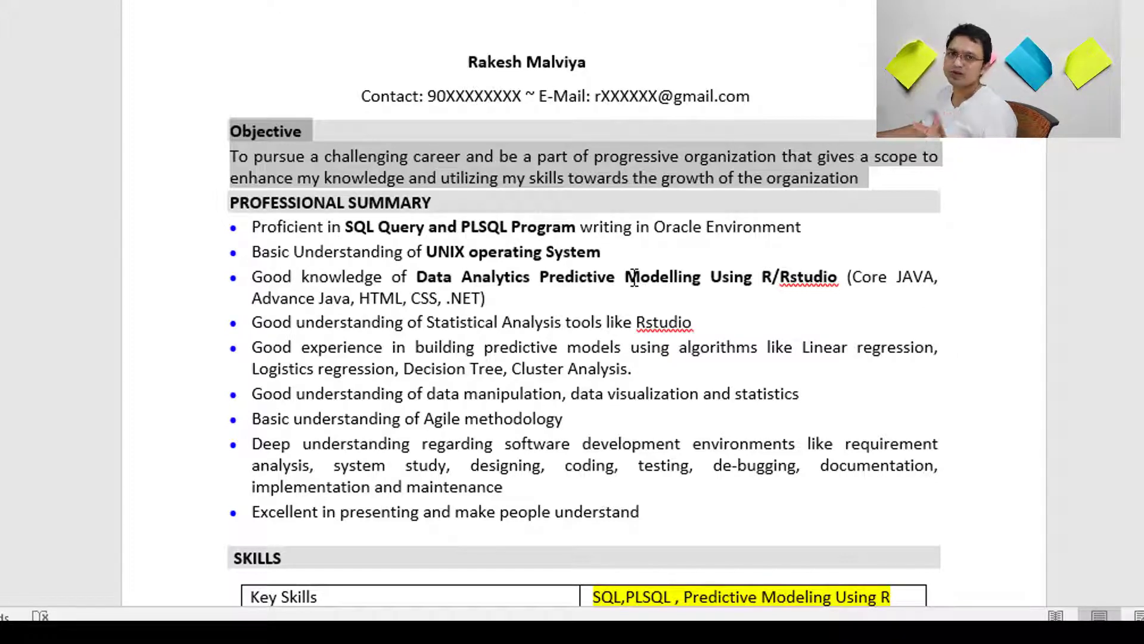
left_click(660, 321)
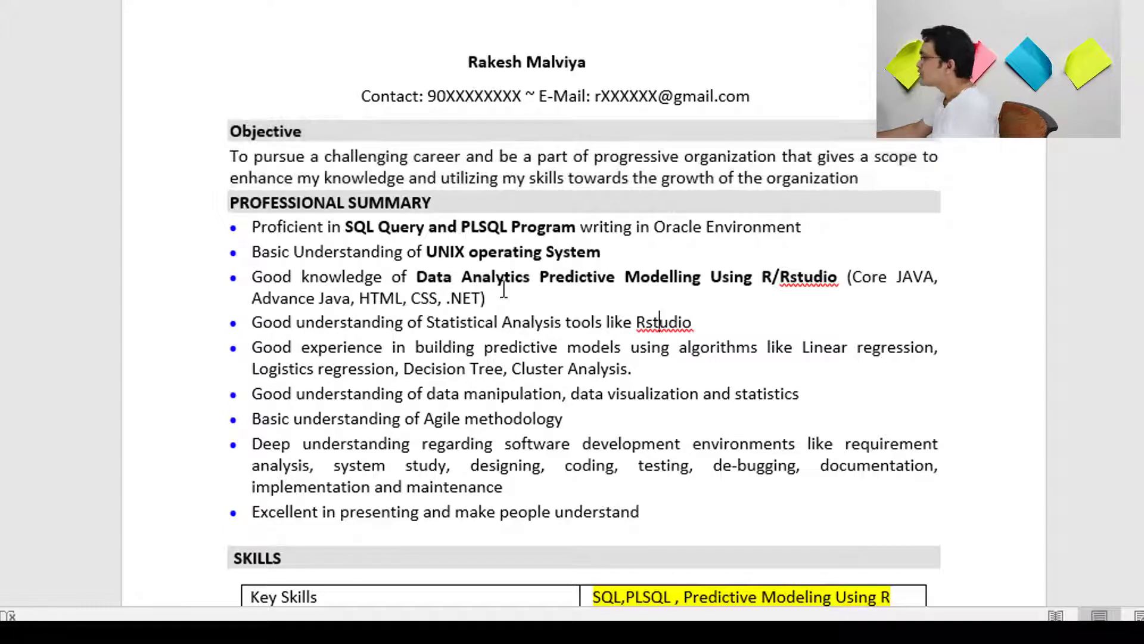
scroll(514, 290, "down", 1)
left_click_drag(231, 144, 720, 428)
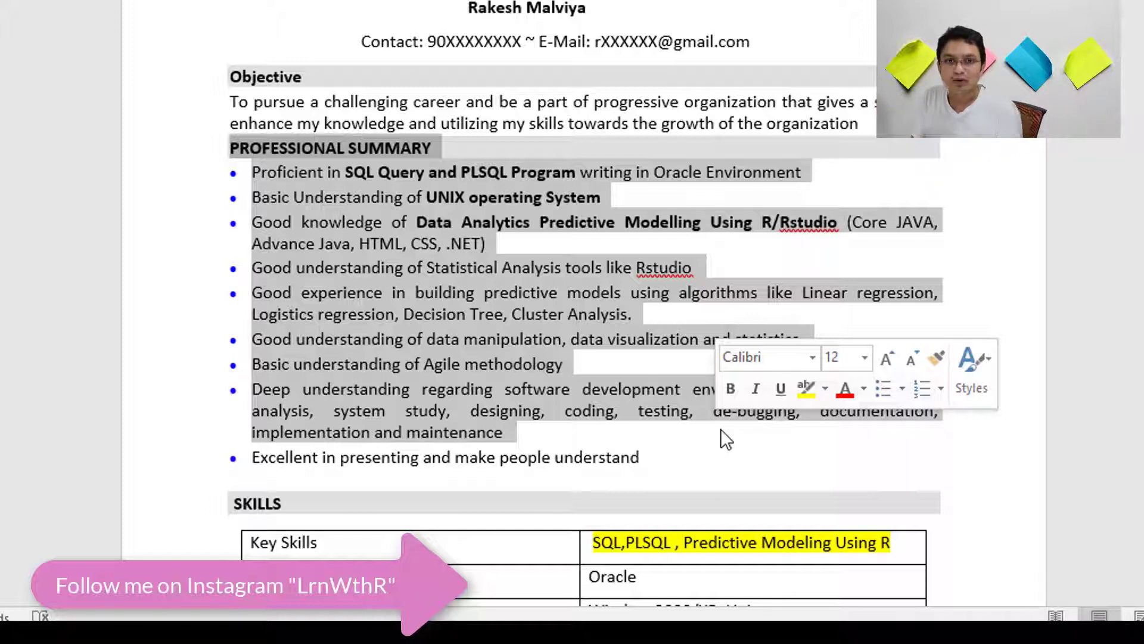
scroll(720, 427, "up", 1)
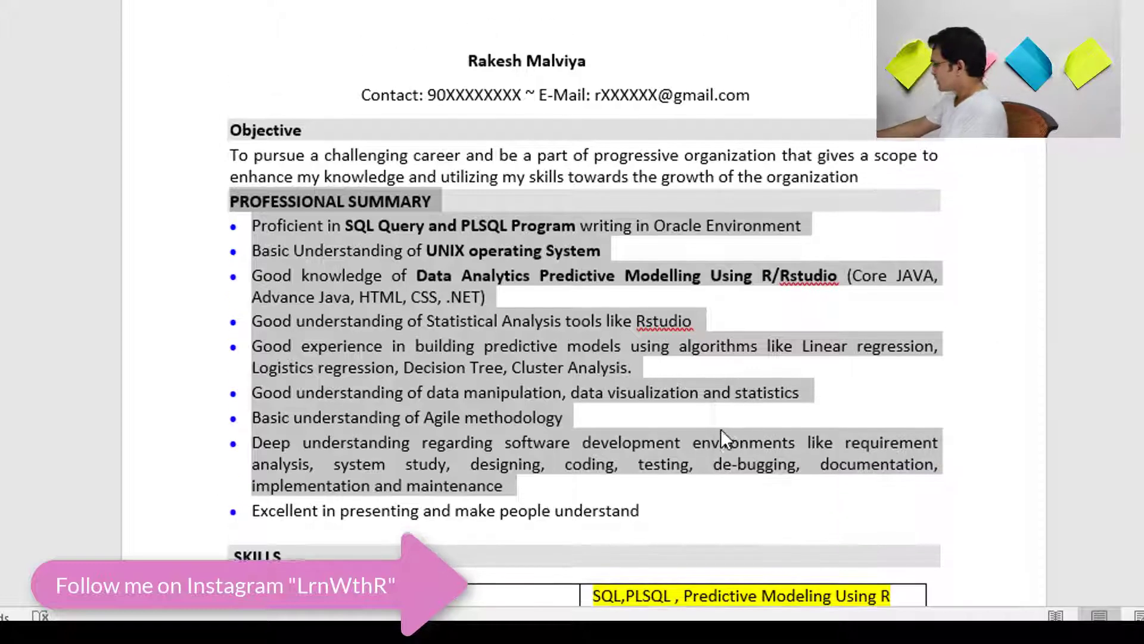
left_click(515, 379)
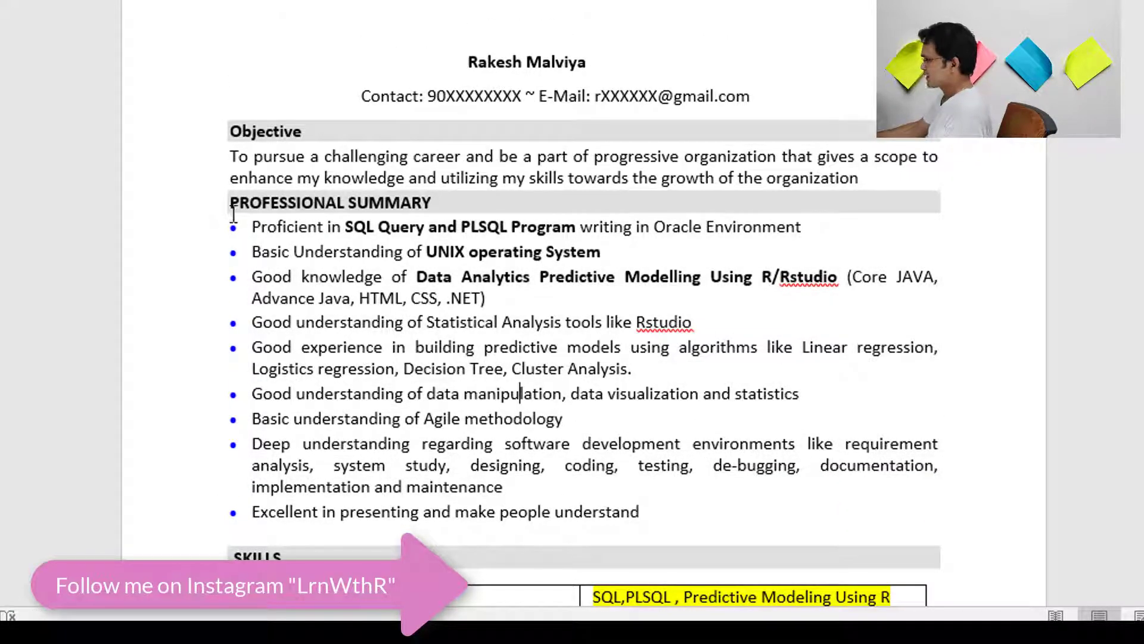
left_click_drag(230, 203, 773, 584)
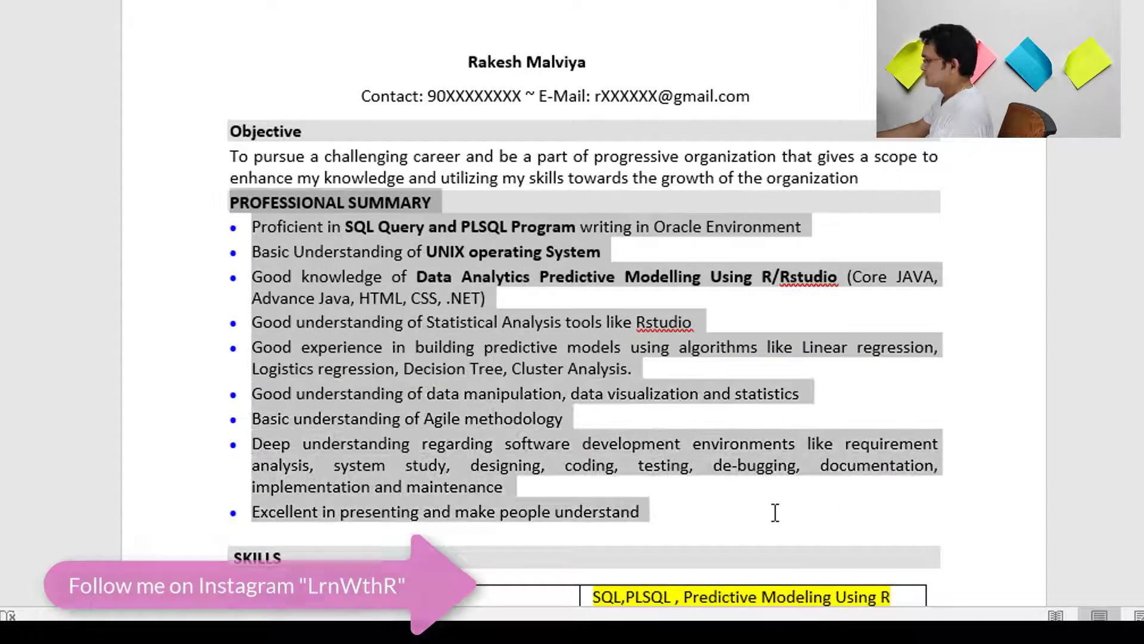
left_click(547, 444)
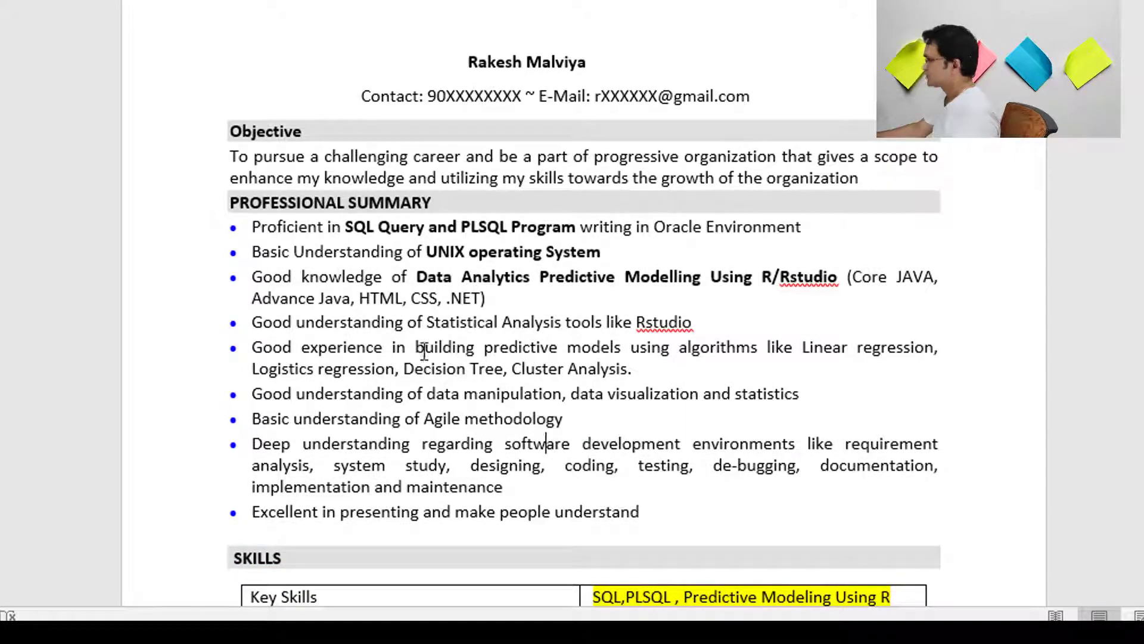
Step: Read the first three Professional Summary bullets on SQL/PLSQL, UNIX and data analytics, selecting each one in turn
left_click(272, 253)
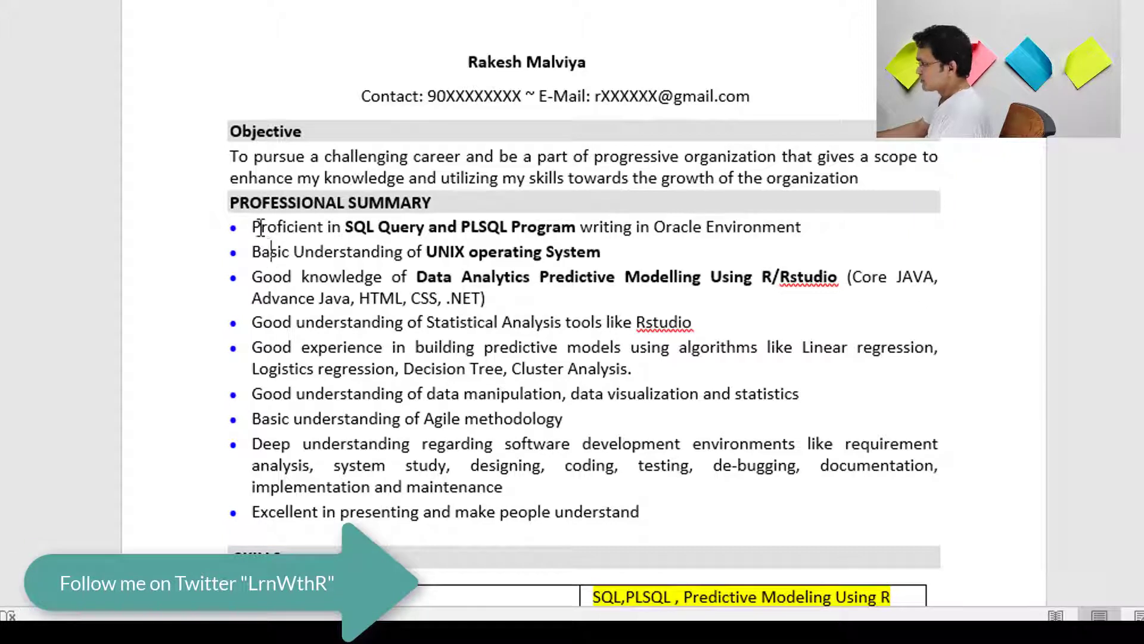
left_click_drag(251, 226, 773, 226)
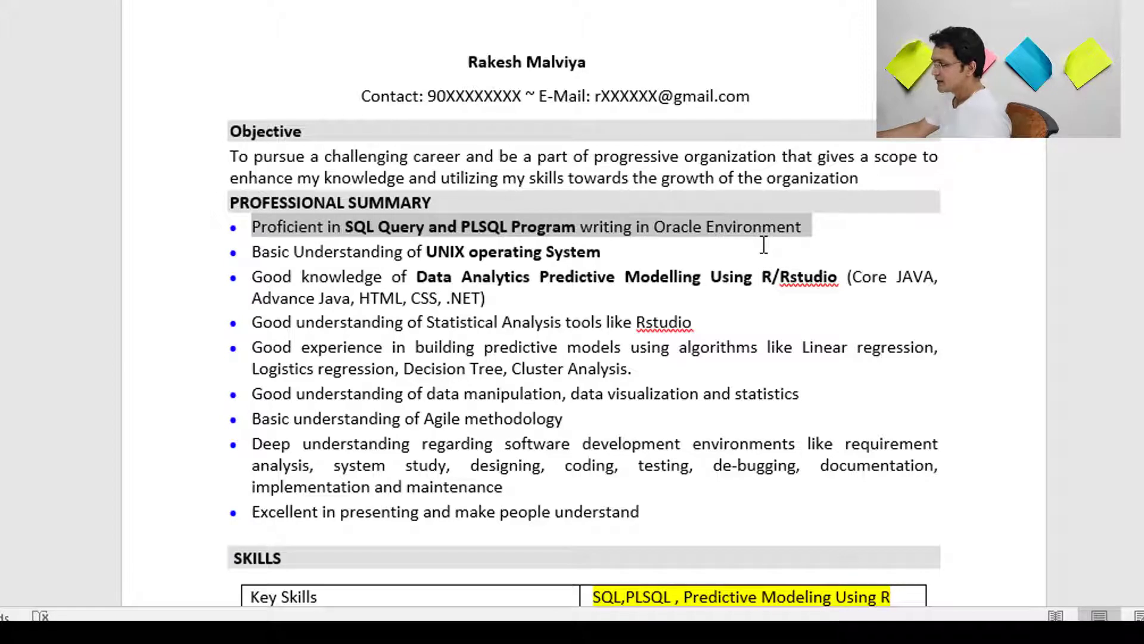
left_click(477, 292)
left_click_drag(251, 251, 599, 250)
left_click(477, 307)
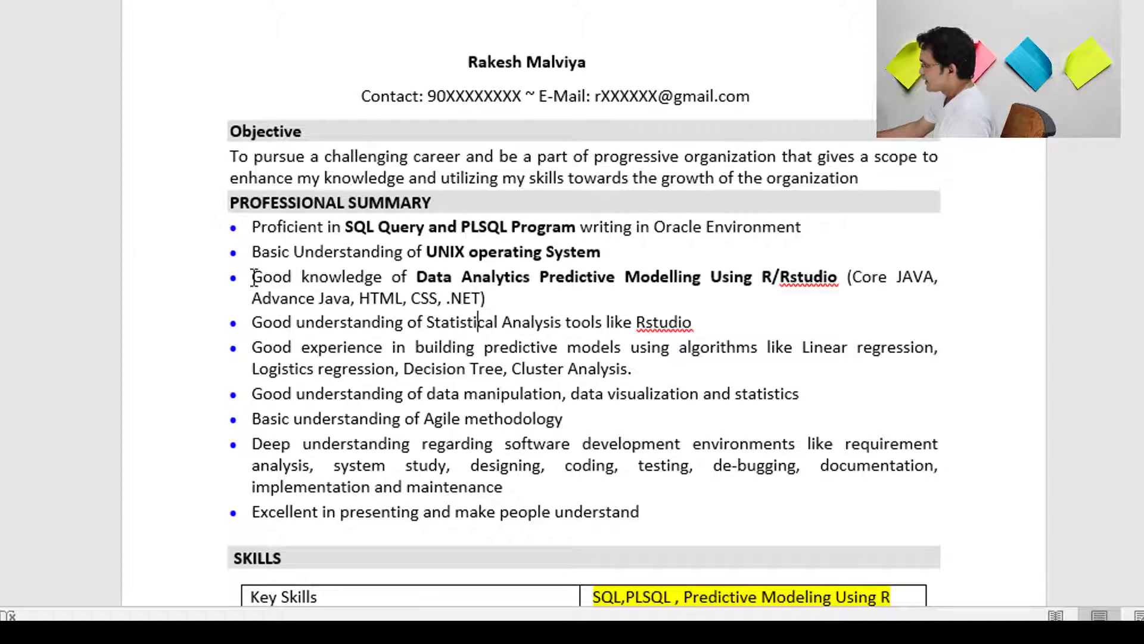
left_click_drag(253, 276, 381, 276)
left_click(491, 294, "shift")
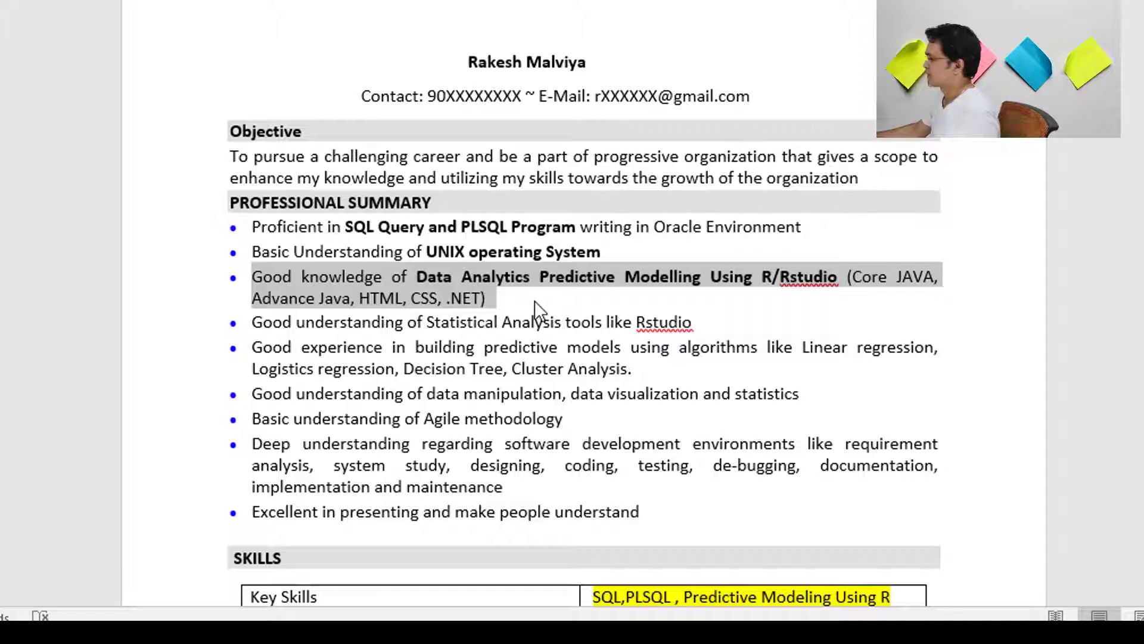
left_click(464, 290)
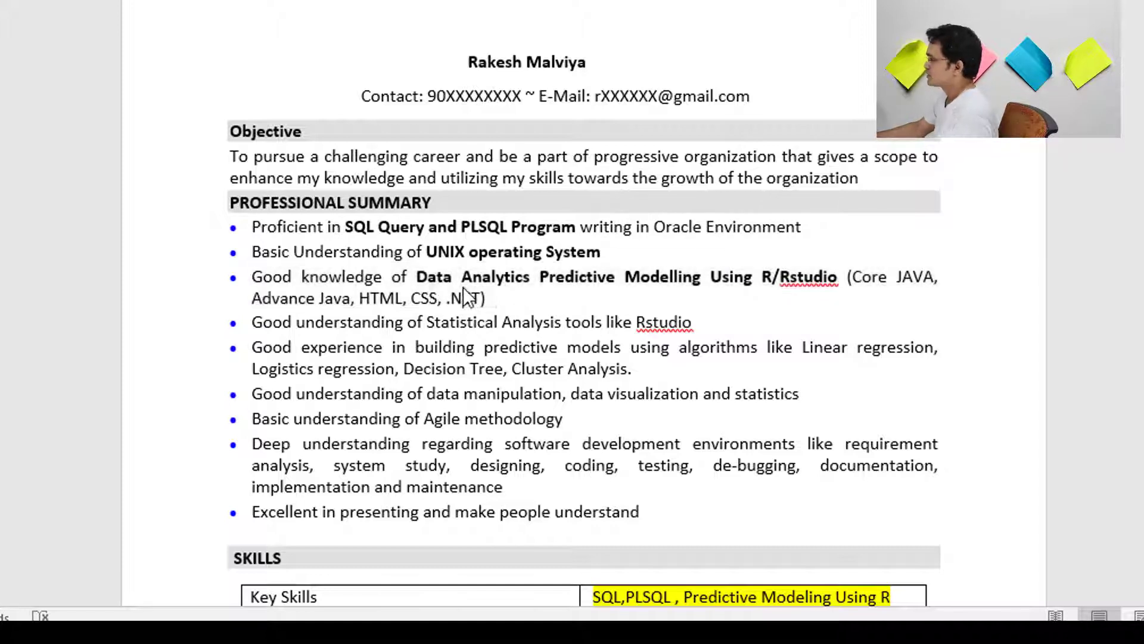
Step: Examine the bold skill phrases in the Professional Summary, from SQL Query and PLSQL Program through Data Analytics Predictive Modelling Using R/Rstudio
left_click_drag(417, 278, 812, 271)
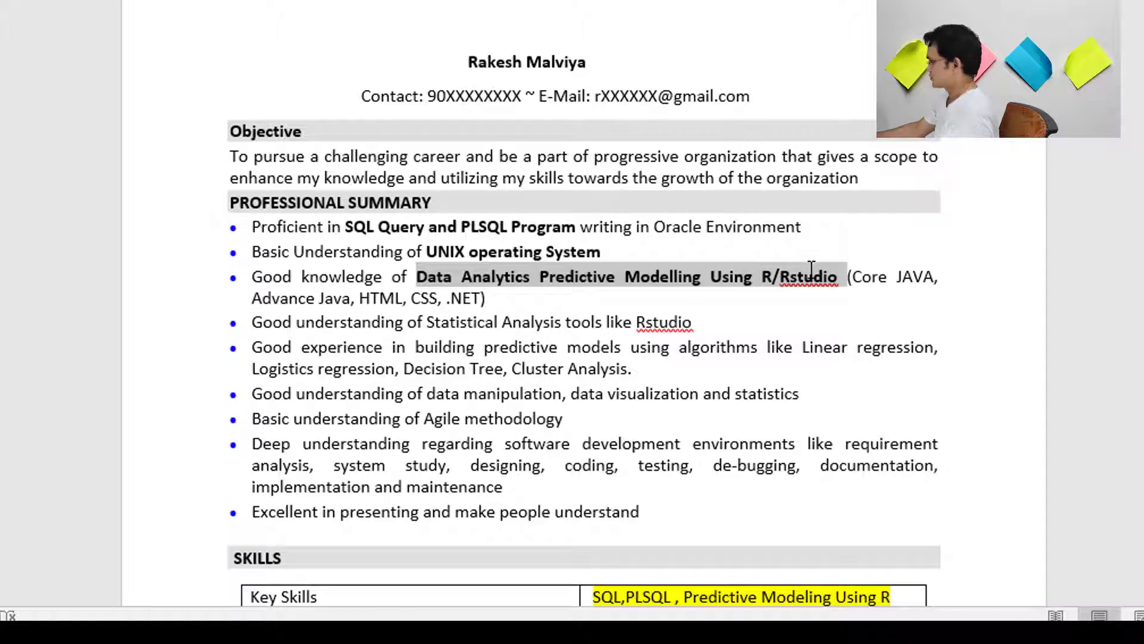
left_click(603, 302)
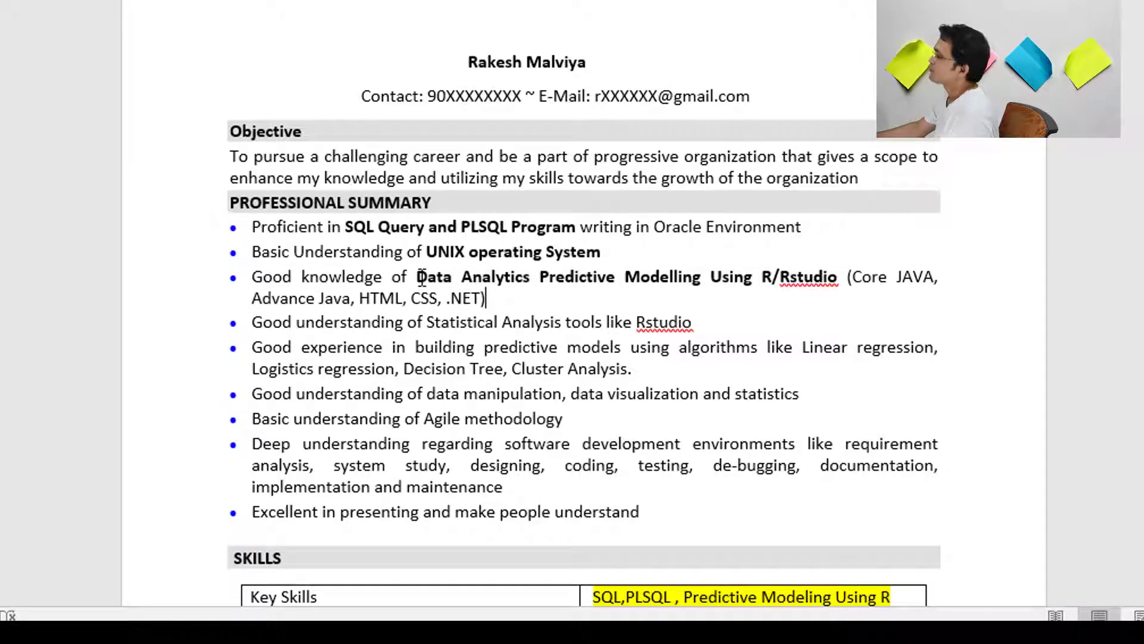
left_click_drag(420, 277, 844, 278)
scroll(428, 346, "down", 3)
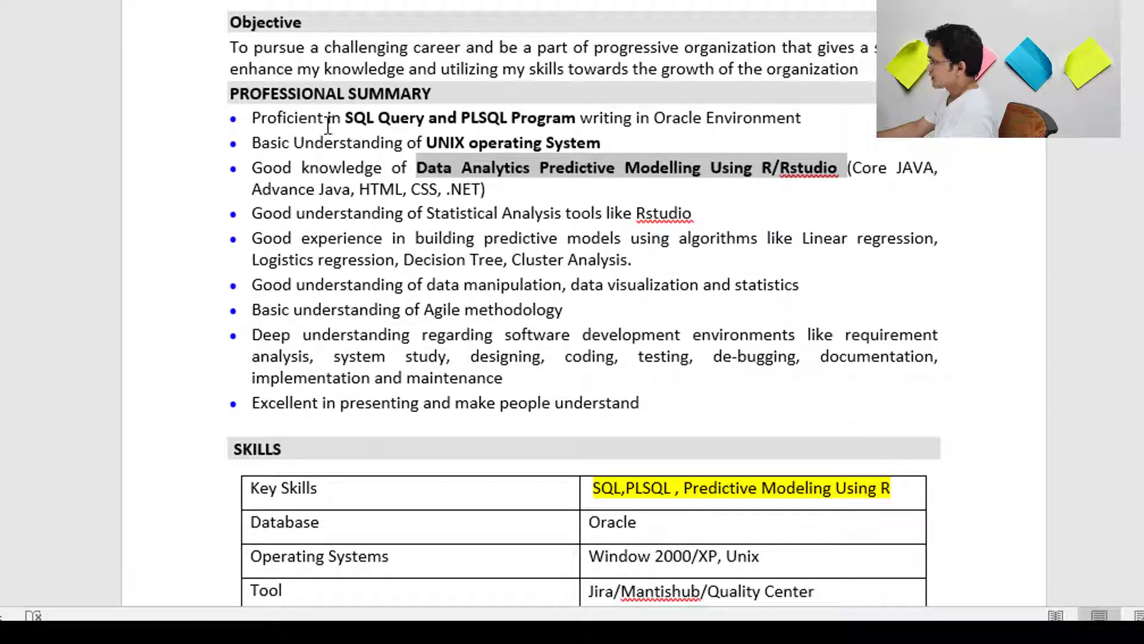
left_click_drag(346, 116, 968, 166)
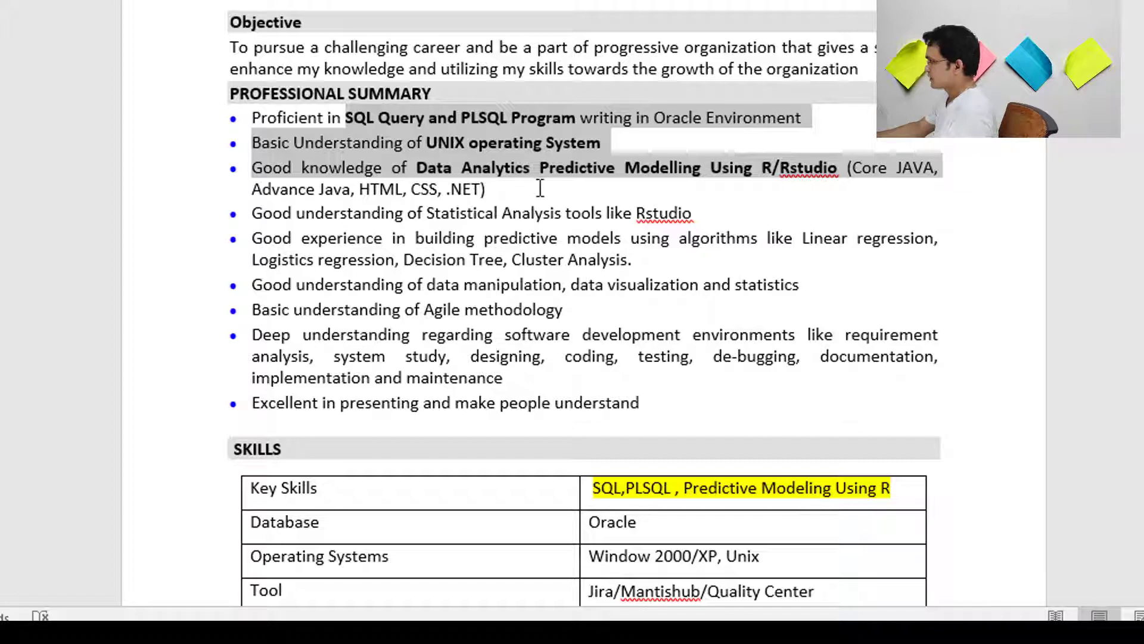
Step: Select the bullets on statistical analysis tools and predictive models, followed by the data manipulation bullet, to review them
scroll(370, 236, "down", 1)
left_click(339, 212)
left_click_drag(265, 158, 728, 197)
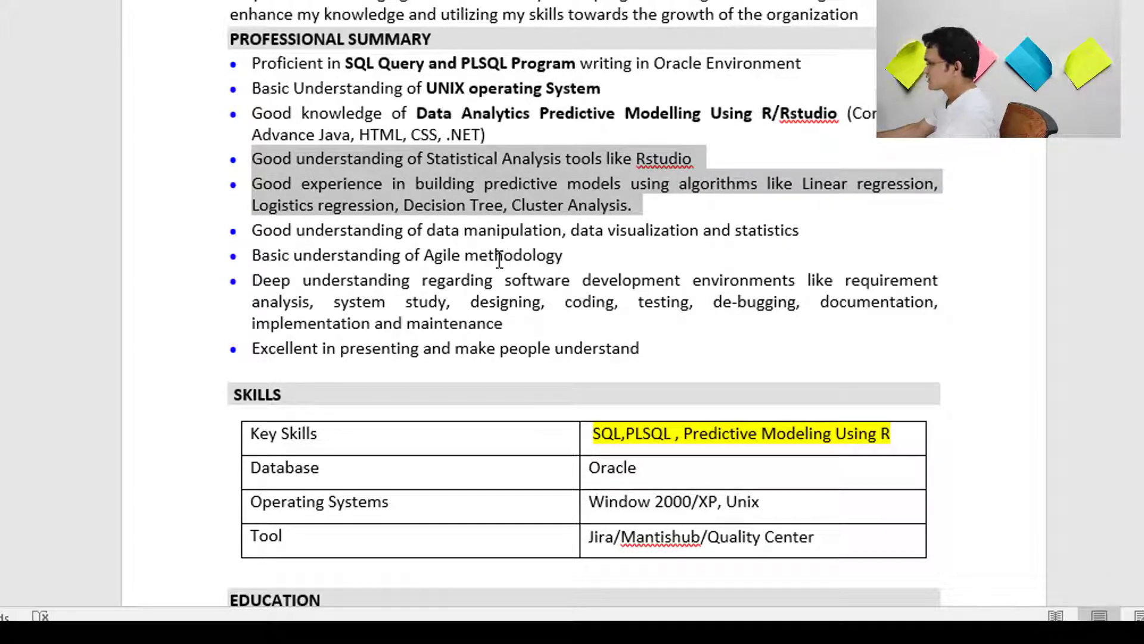
scroll(495, 256, "down", 1)
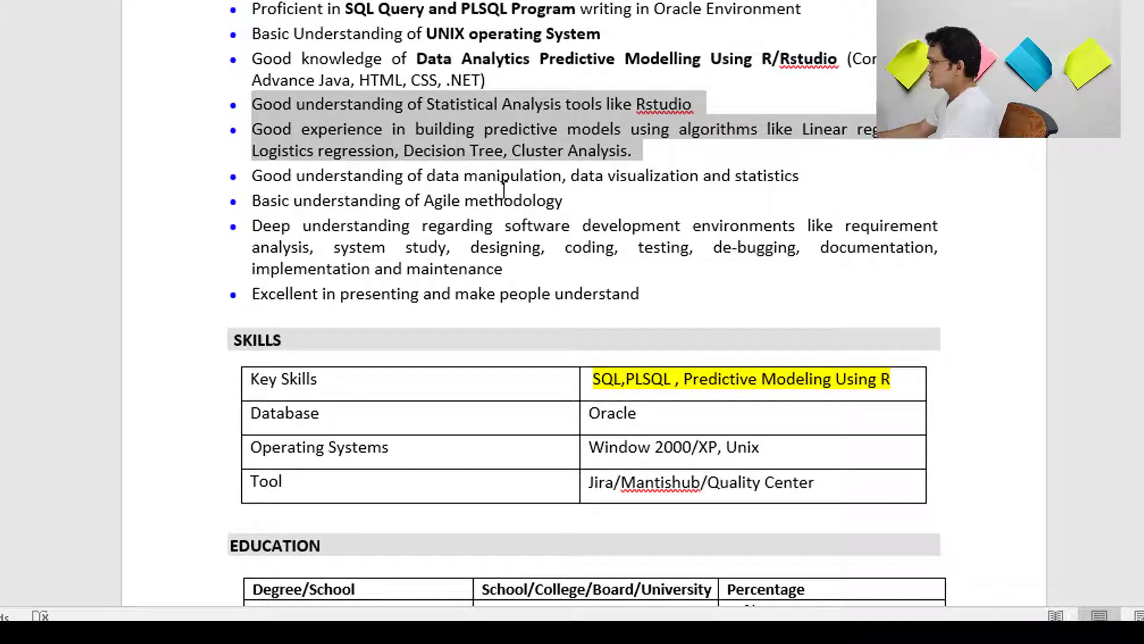
left_click_drag(250, 174, 835, 179)
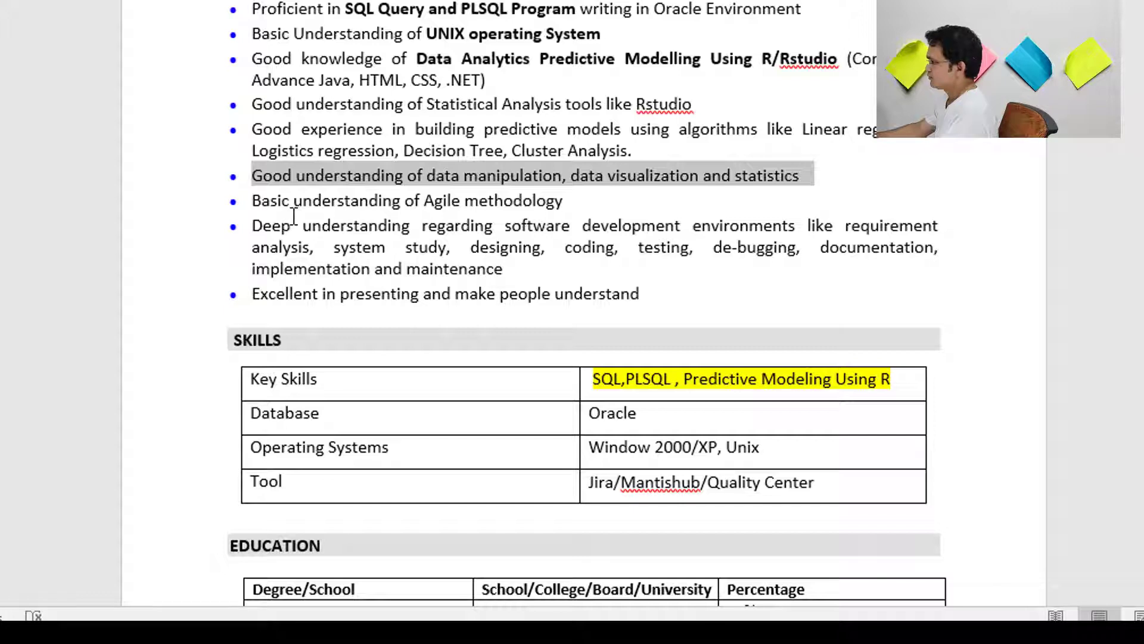
Step: Select the Agile methodology bullet and the opening phrase of the software development environments bullet to review them
left_click_drag(249, 200, 549, 207)
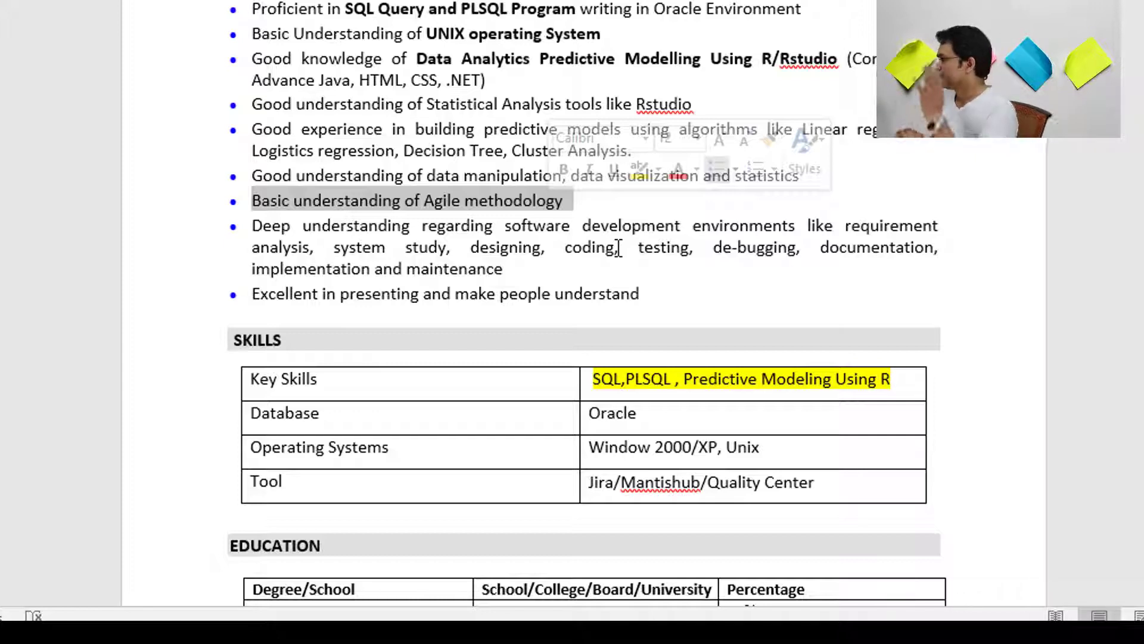
left_click(426, 239)
left_click_drag(251, 207, 566, 199)
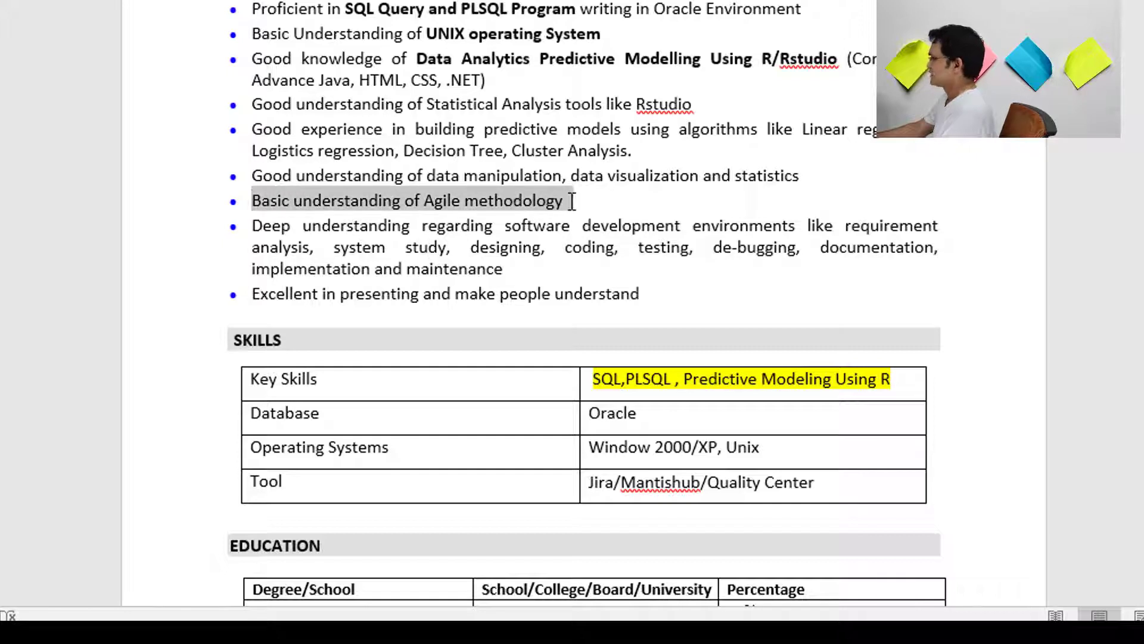
left_click(527, 268)
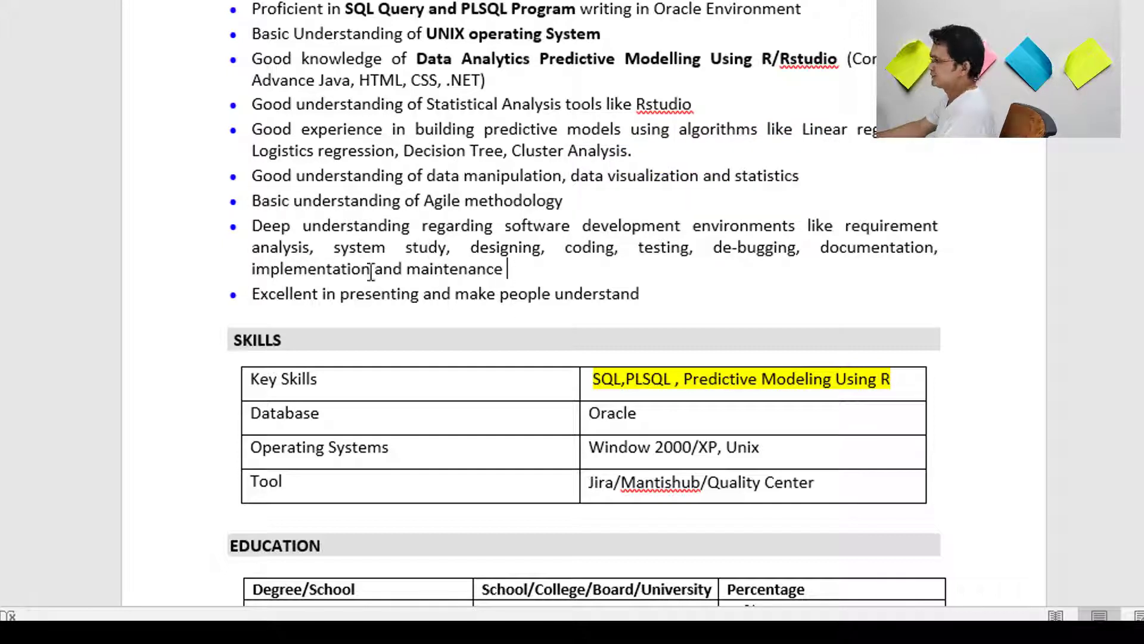
left_click_drag(251, 225, 746, 228)
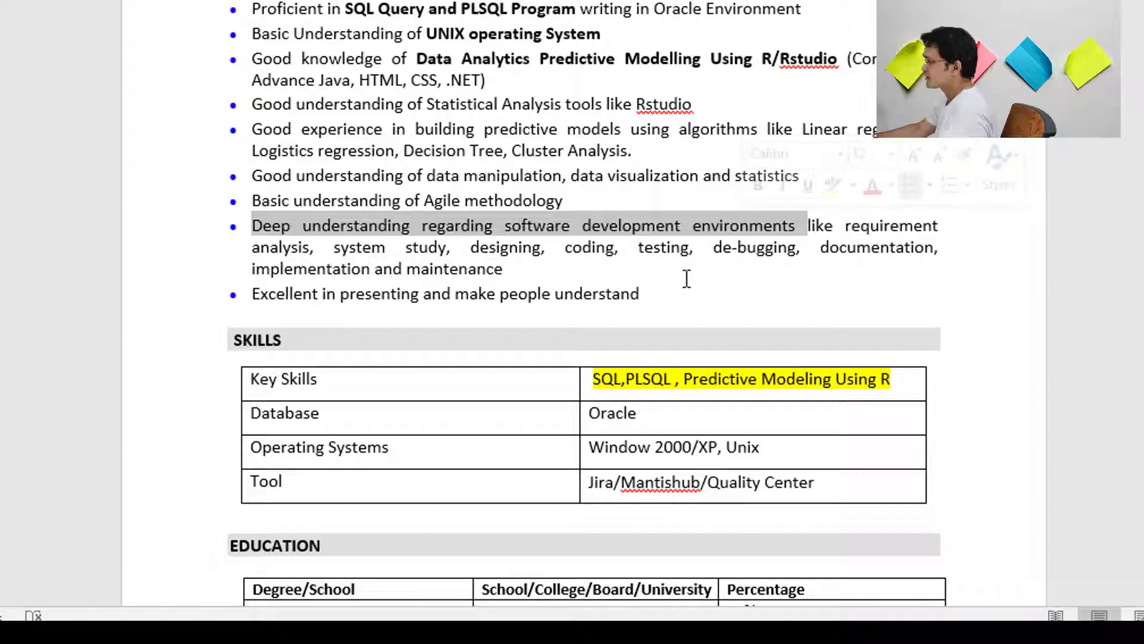
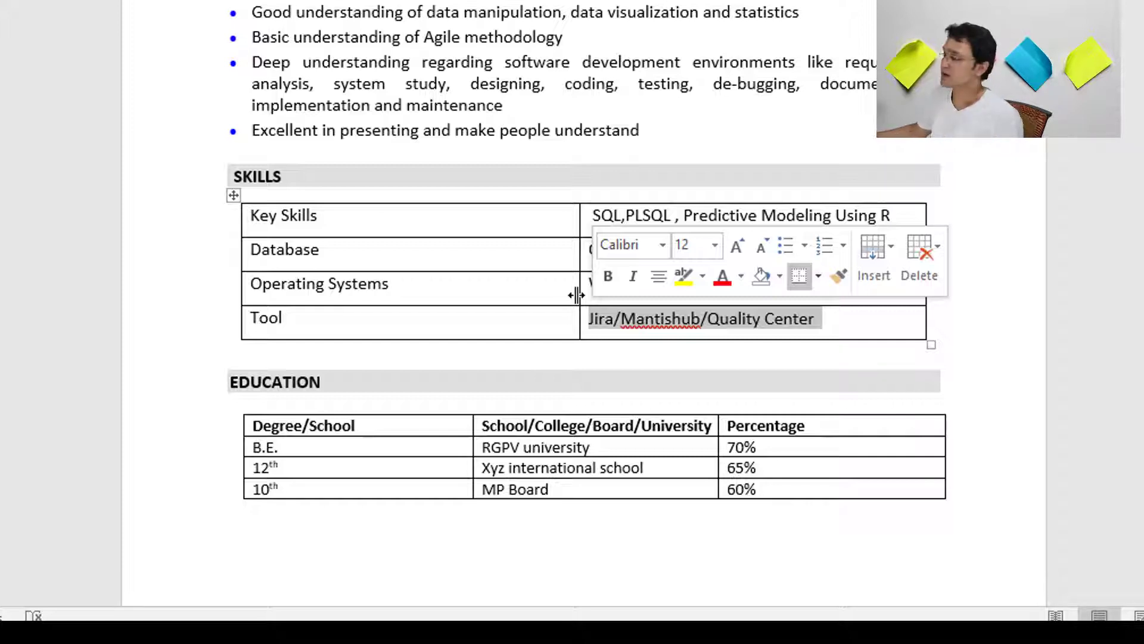
Step: Review the Tool entry in the Skills table, then select all rows of the table
left_click(721, 325)
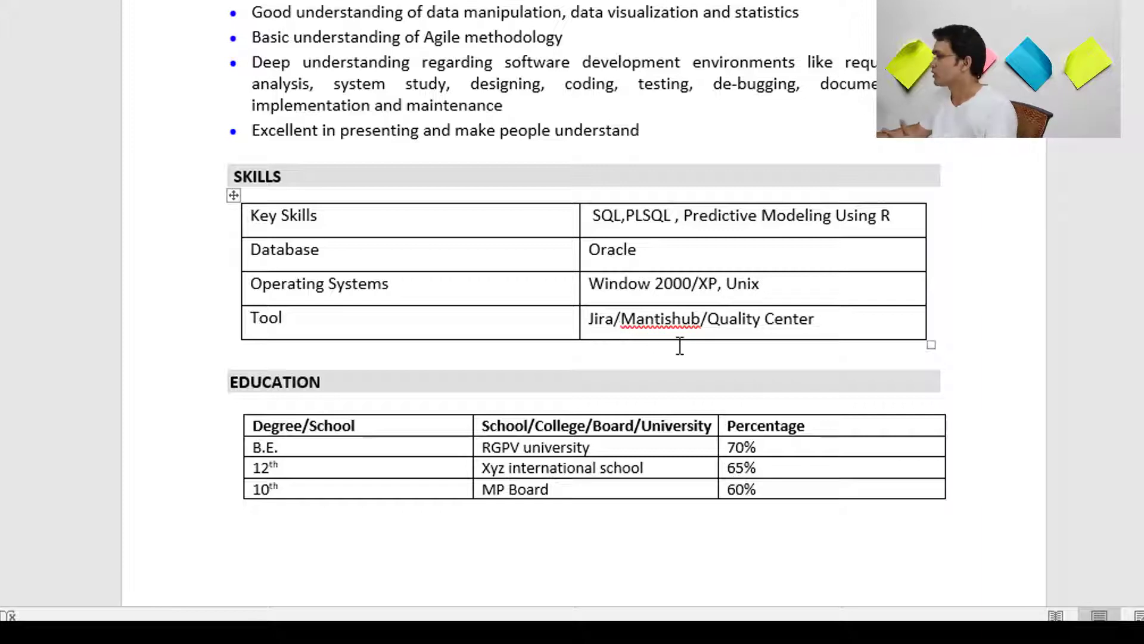
left_click_drag(815, 319, 590, 326)
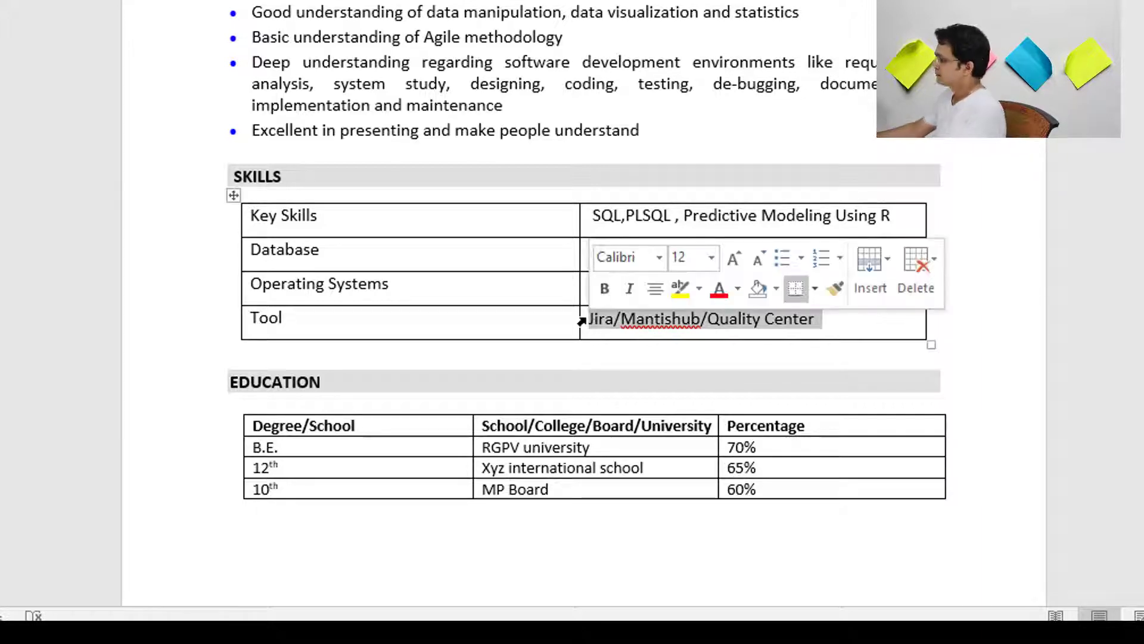
scroll(468, 296, "down", 1)
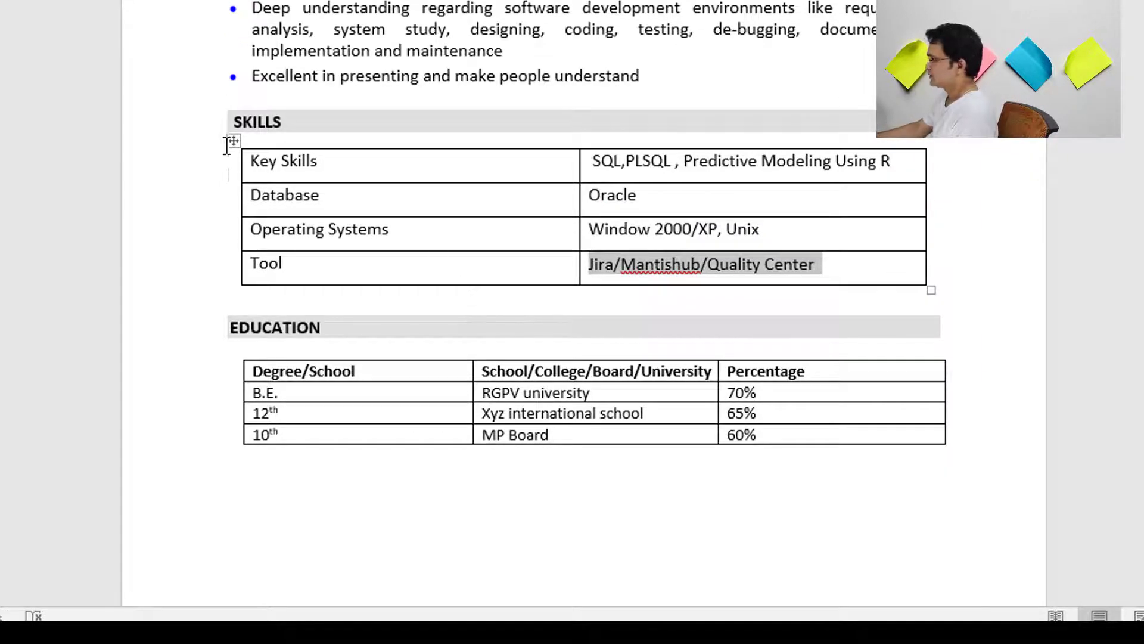
left_click_drag(268, 164, 768, 263)
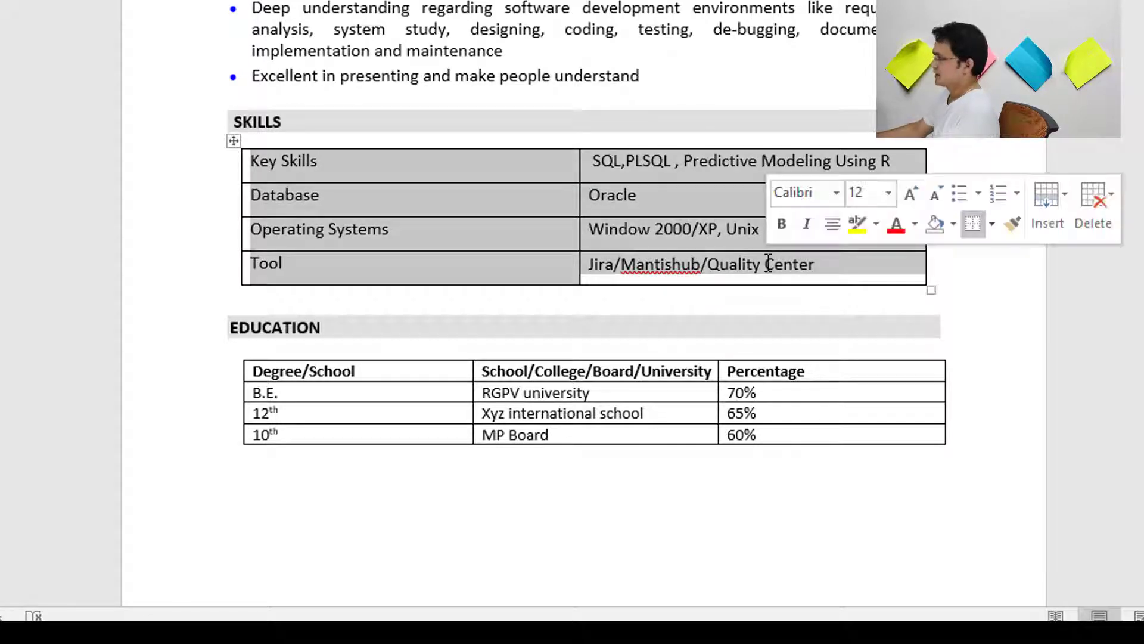
Step: Select the B.E., 12th and 10th rows of the Education table, followed by the Degree/School heading, to review them
scroll(407, 262, "down", 2)
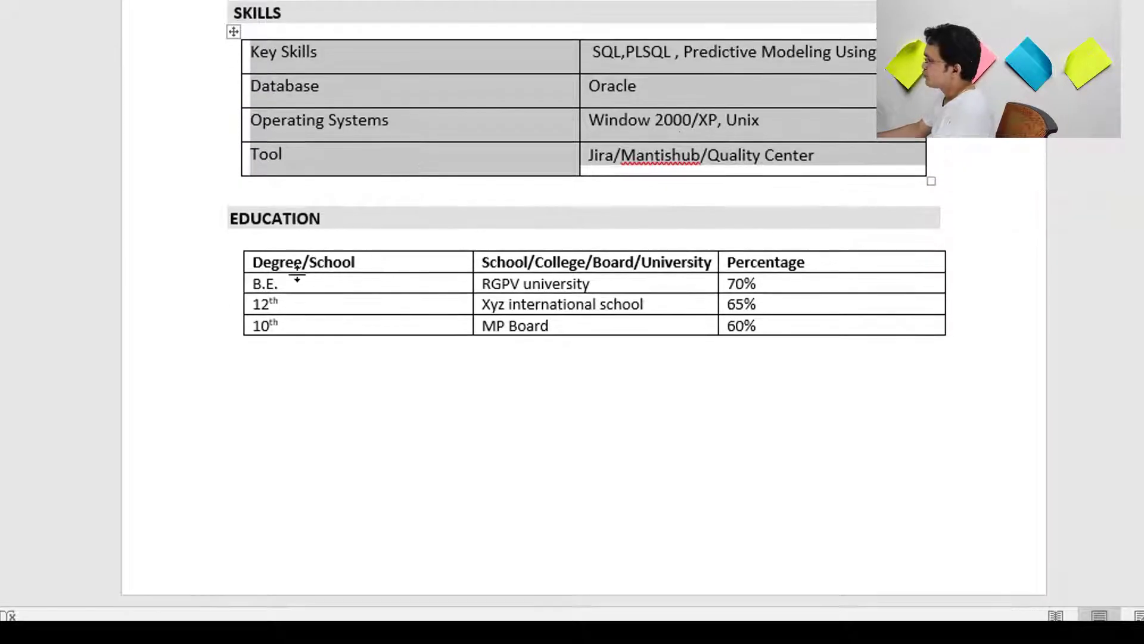
scroll(294, 276, "down", 1)
left_click(247, 209)
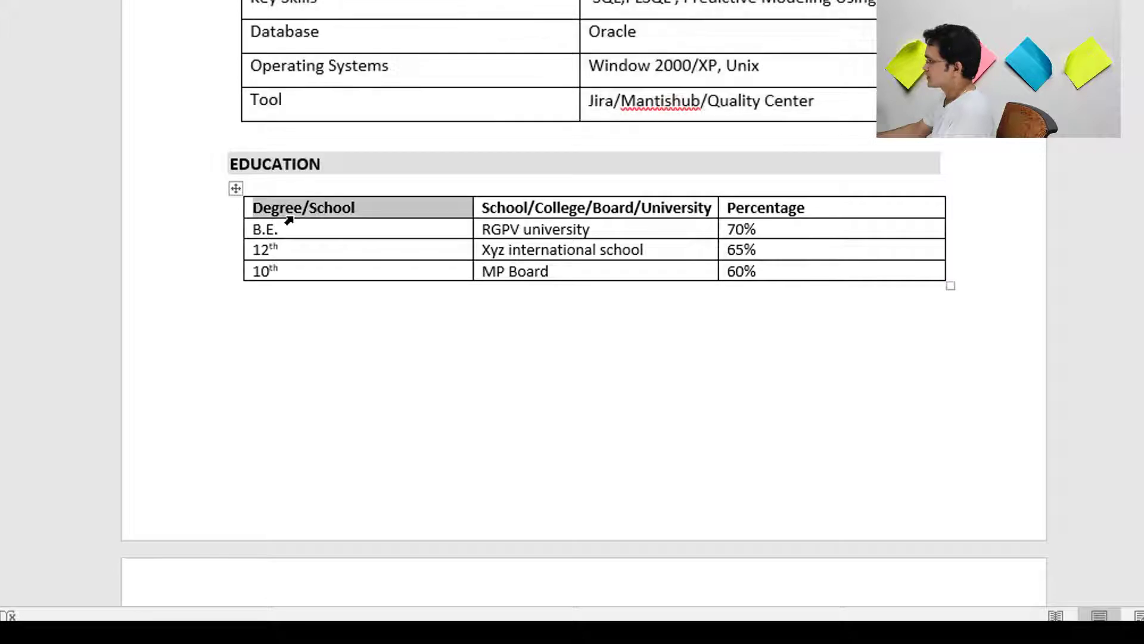
left_click(280, 230)
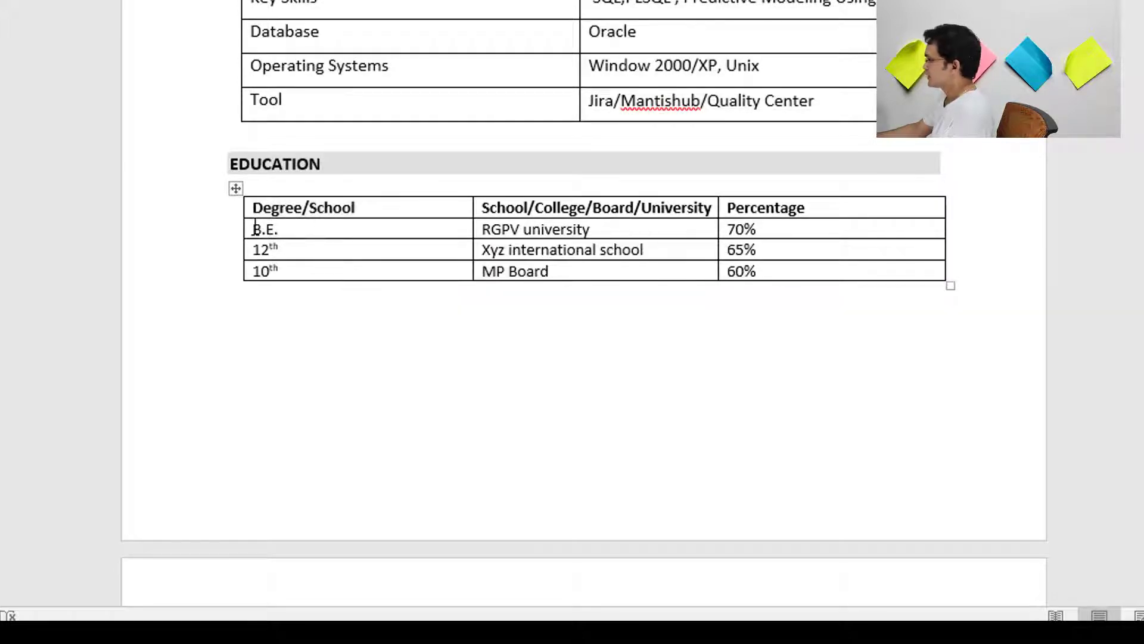
left_click_drag(272, 237, 868, 274)
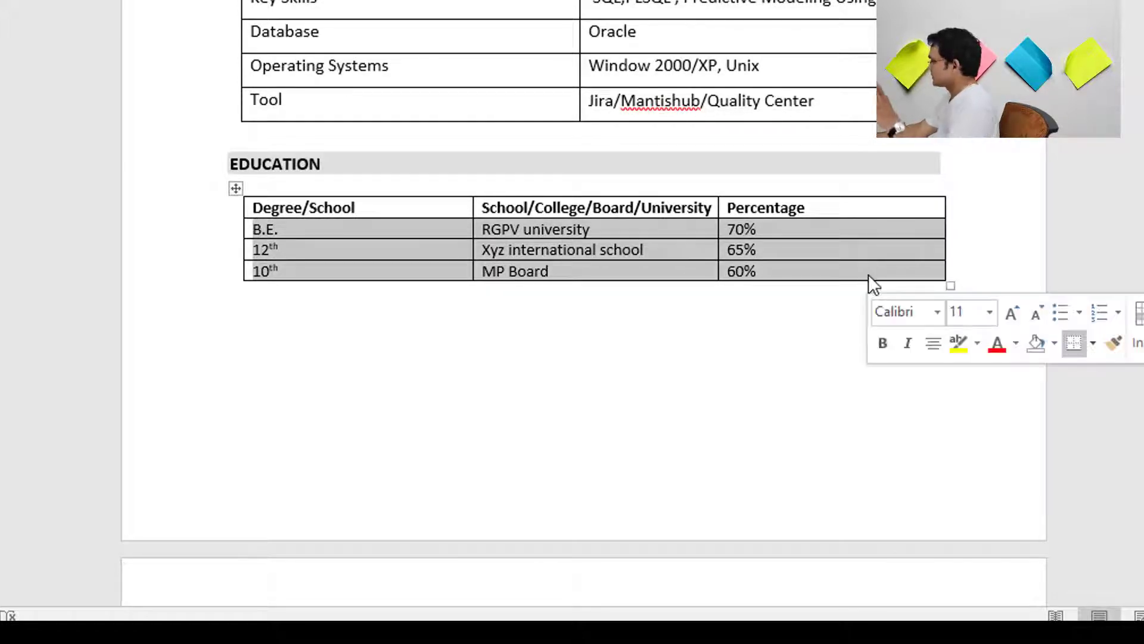
left_click(290, 210)
left_click_drag(322, 209, 258, 211)
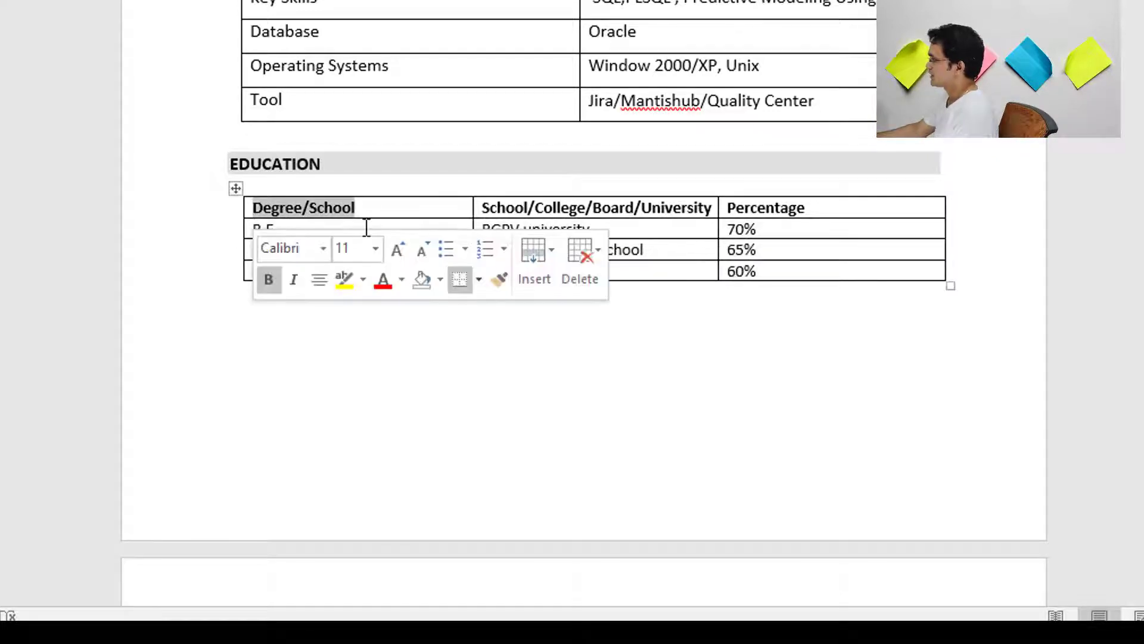
Step: Review the School/College/Board/University heading and its entries in the Education table by selecting the whole column
left_click(483, 208)
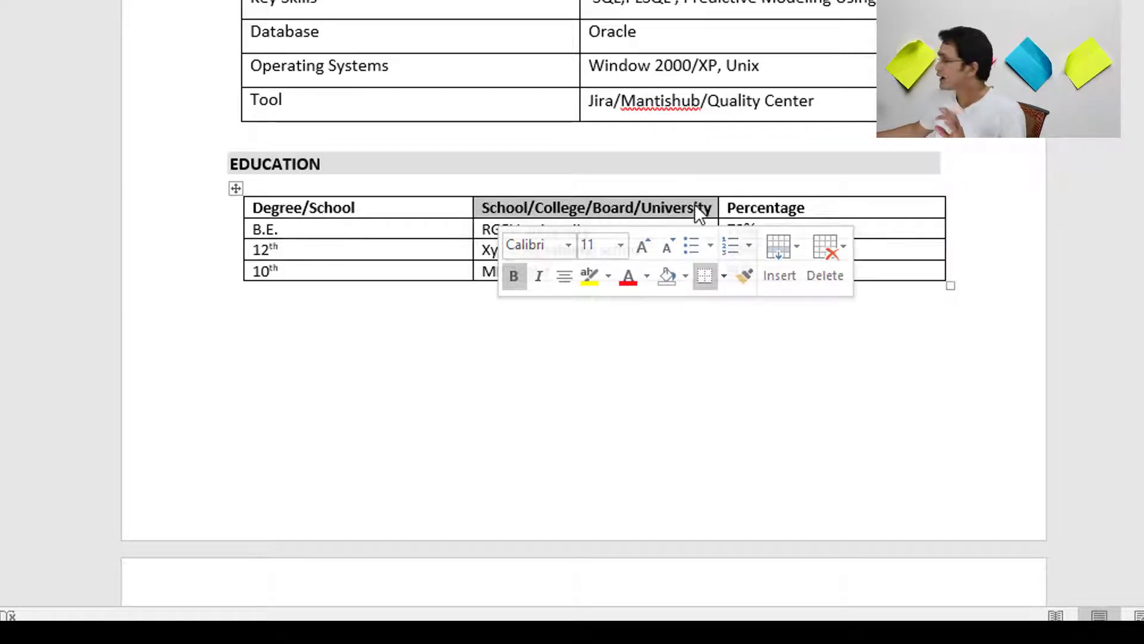
left_click(437, 248)
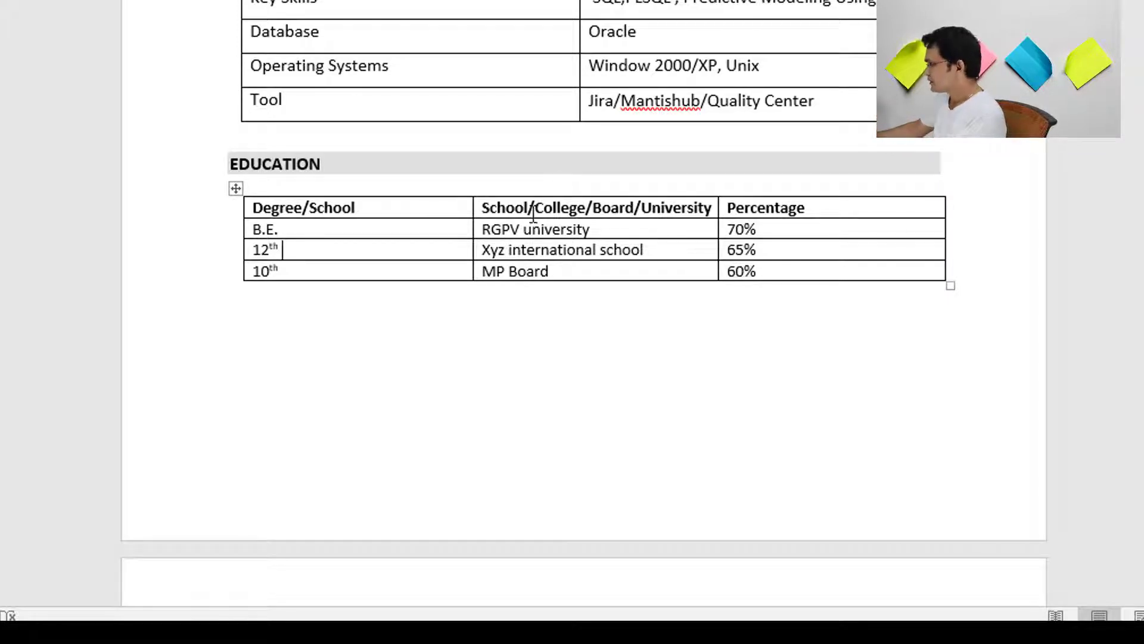
left_click_drag(484, 205, 692, 198)
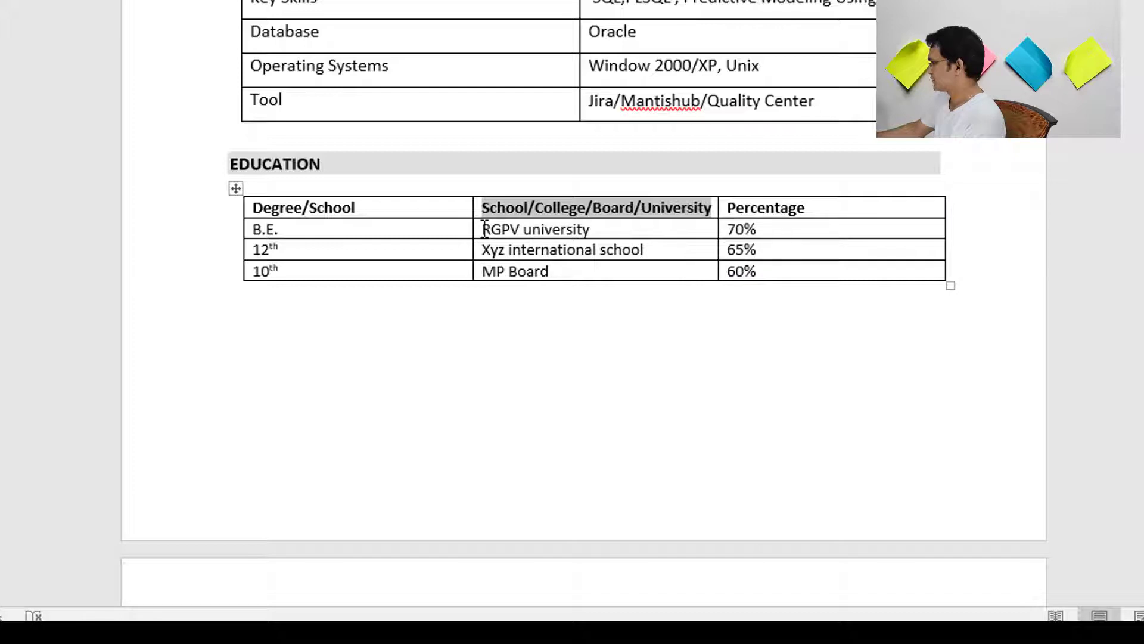
left_click_drag(484, 229, 593, 258)
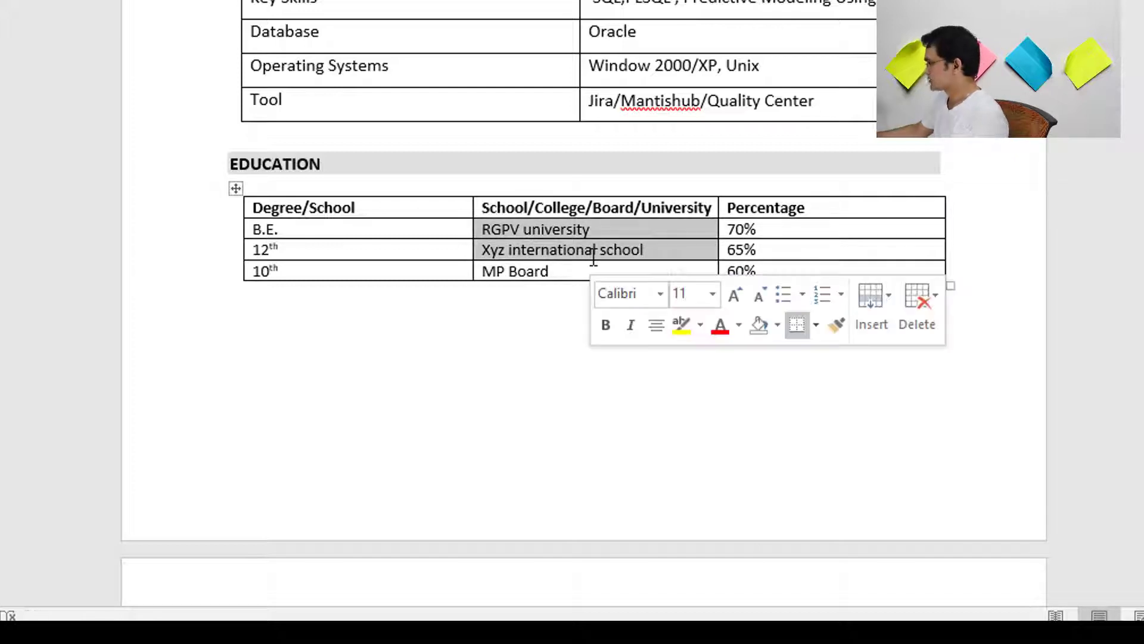
left_click(560, 249)
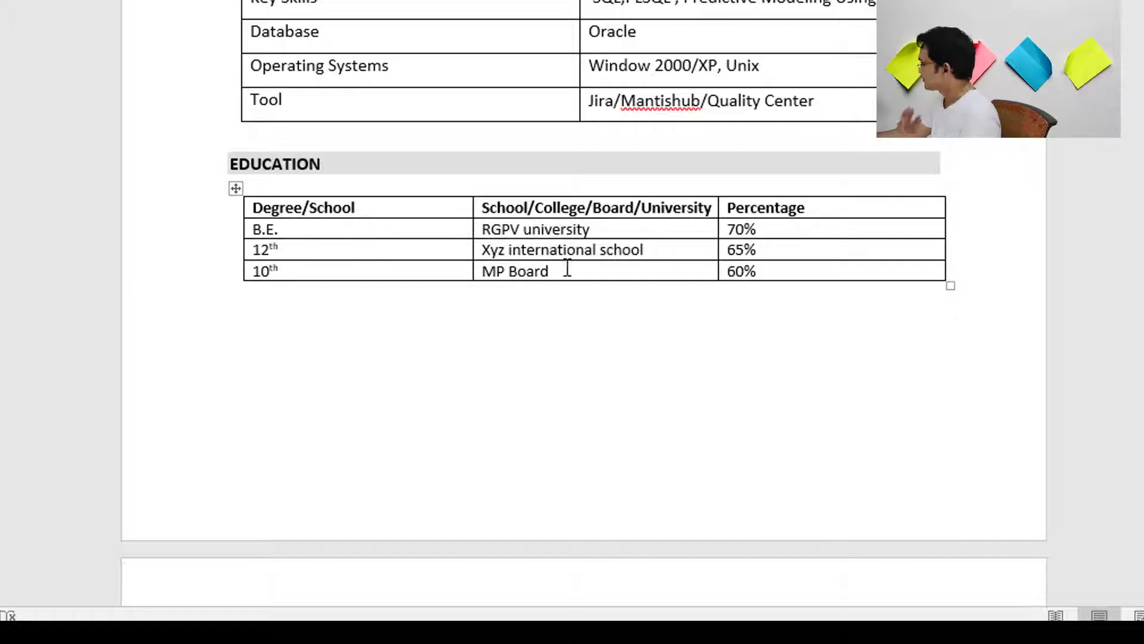
left_click_drag(550, 269, 484, 212)
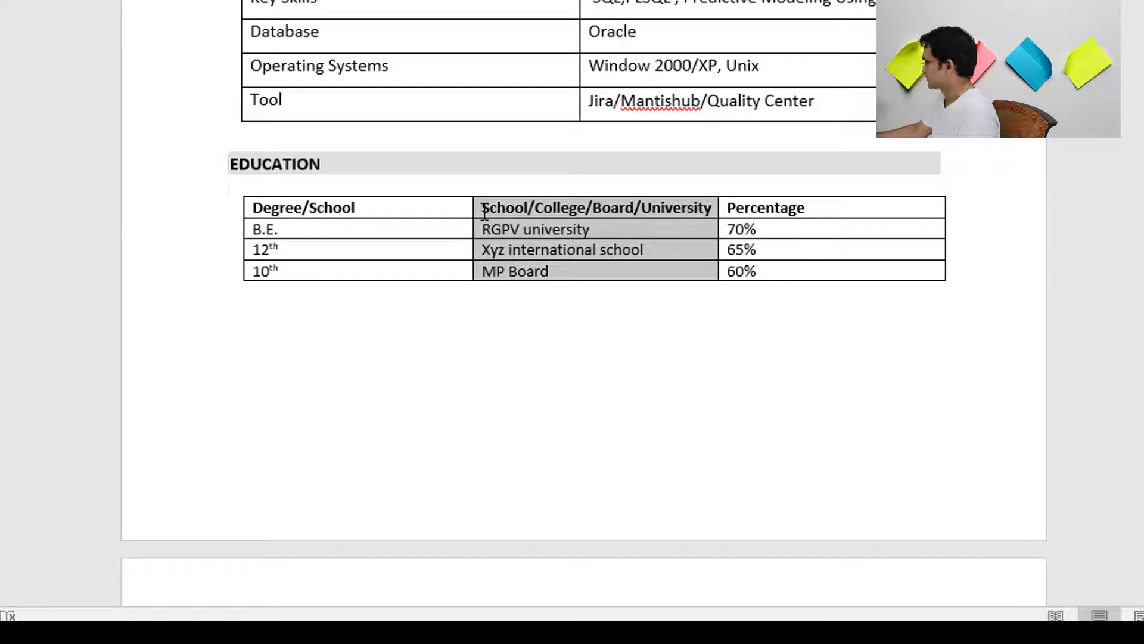
Step: Select the Percentage column of the Education table, followed by the 10th row, to review them
left_click(873, 206)
left_click_drag(736, 212, 856, 263)
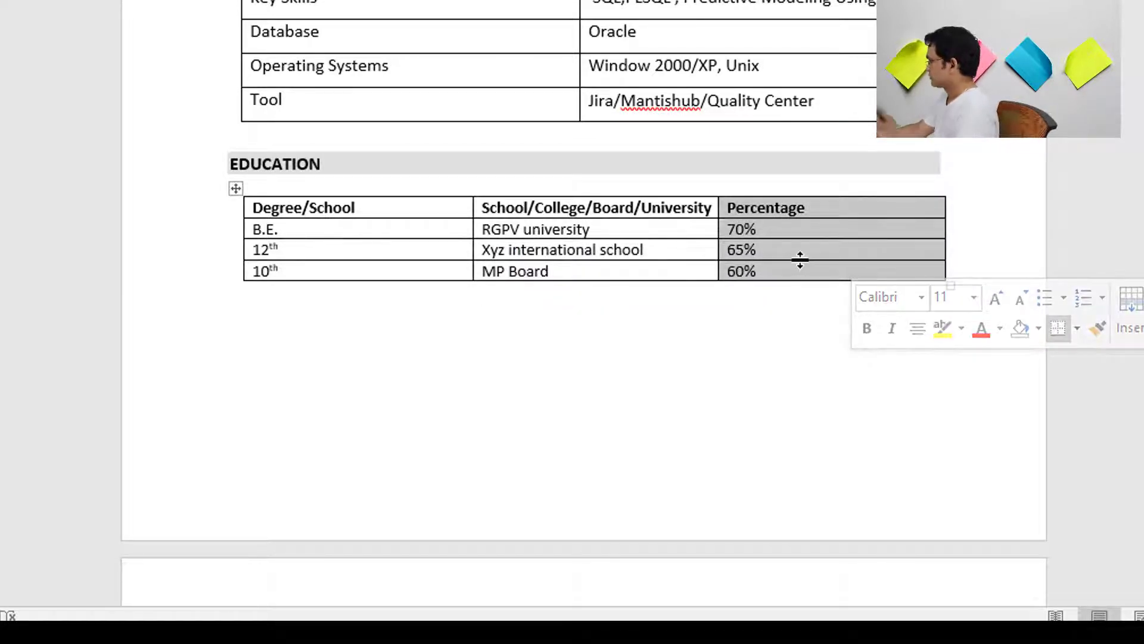
left_click(781, 249)
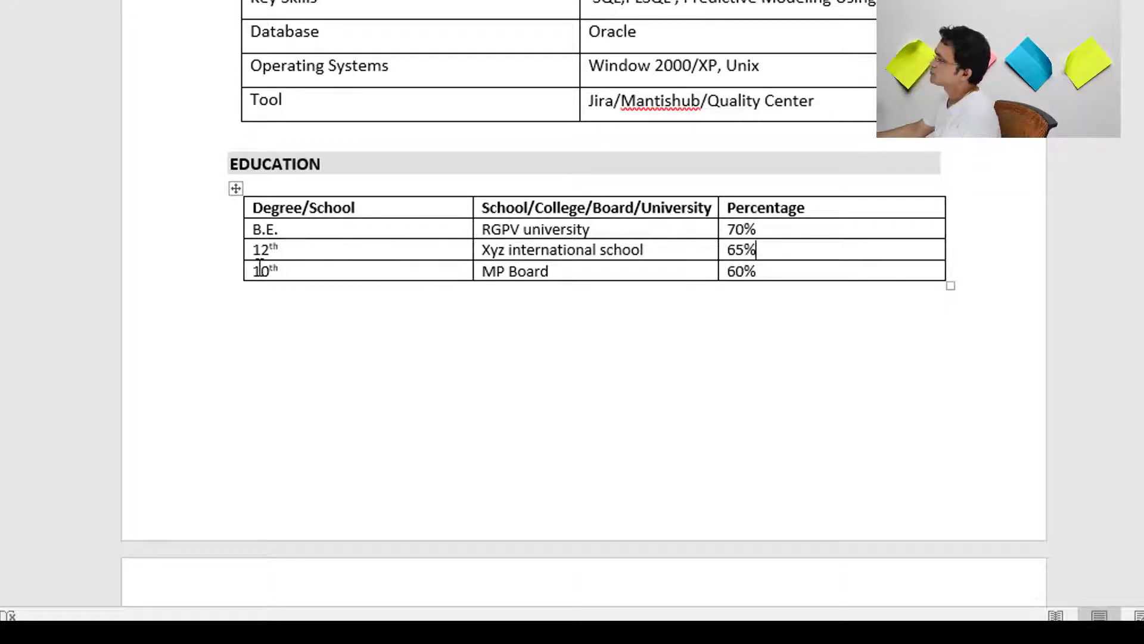
left_click_drag(258, 269, 762, 267)
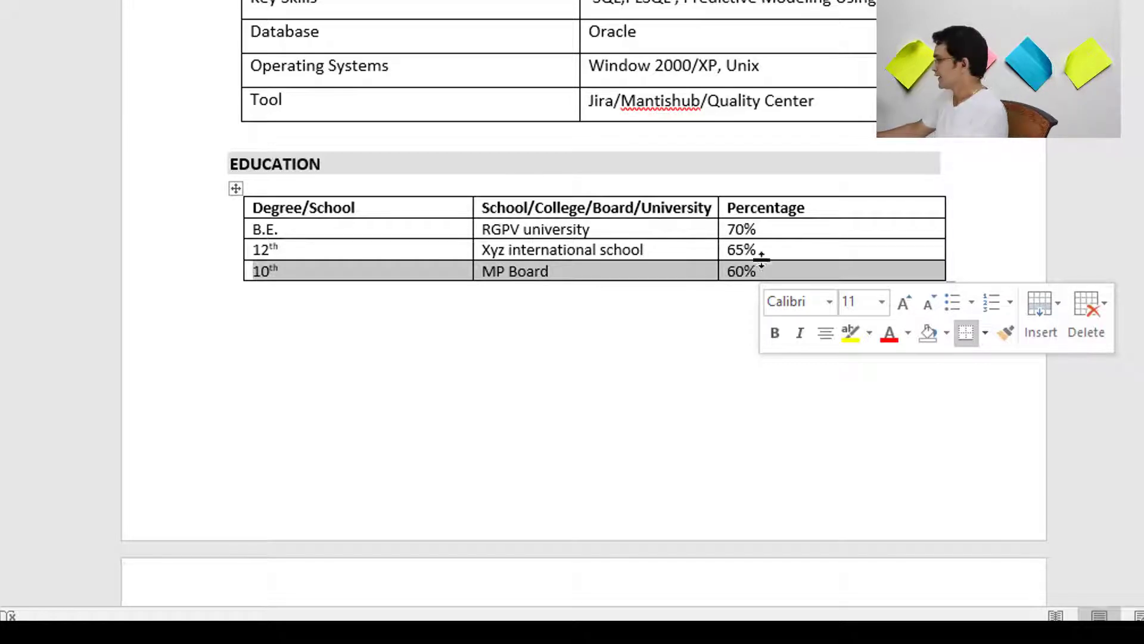
Step: Review the Attrition Predictive Modelling project under Project Detail by selecting its text from the title through the Writing R code bullet
scroll(657, 248, "down", 10)
scroll(579, 264, "down", 1)
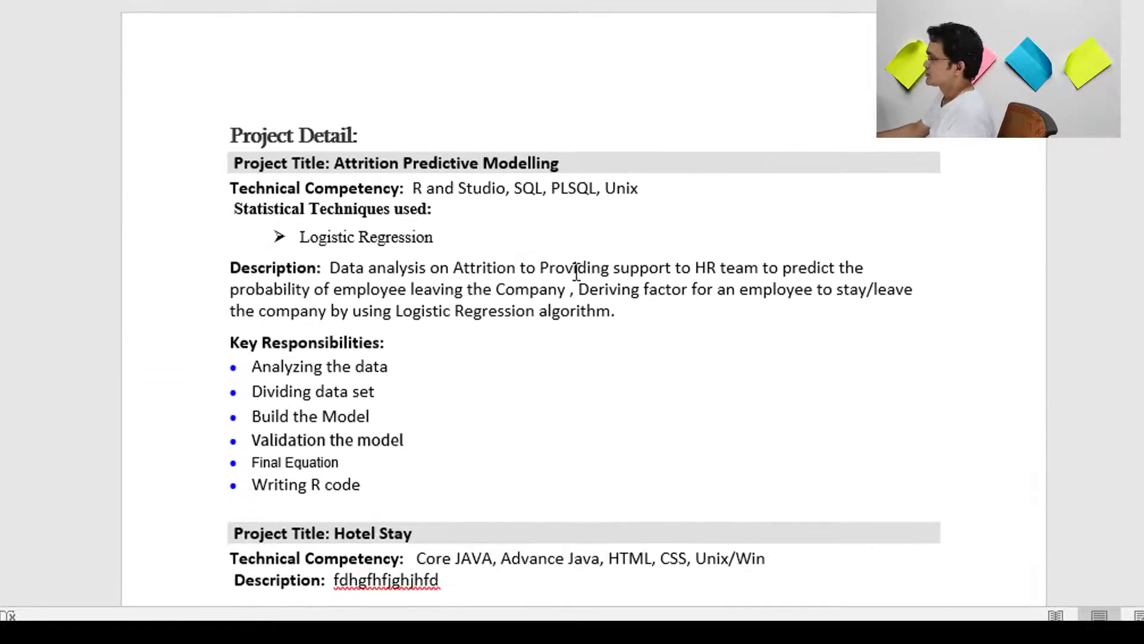
left_click_drag(232, 125, 552, 456)
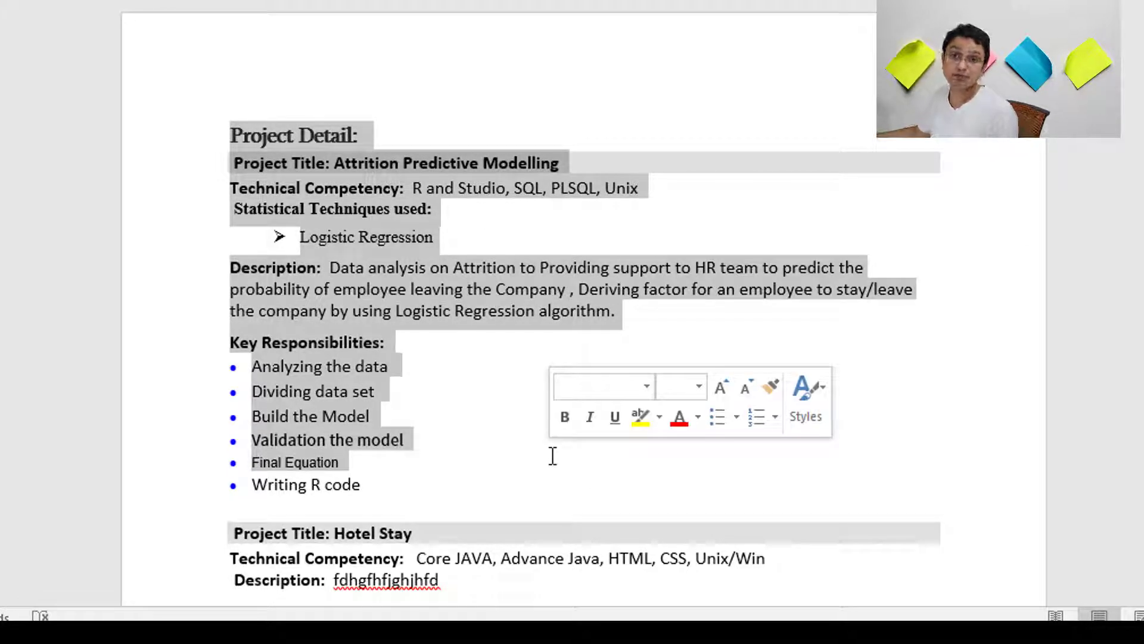
left_click(497, 289)
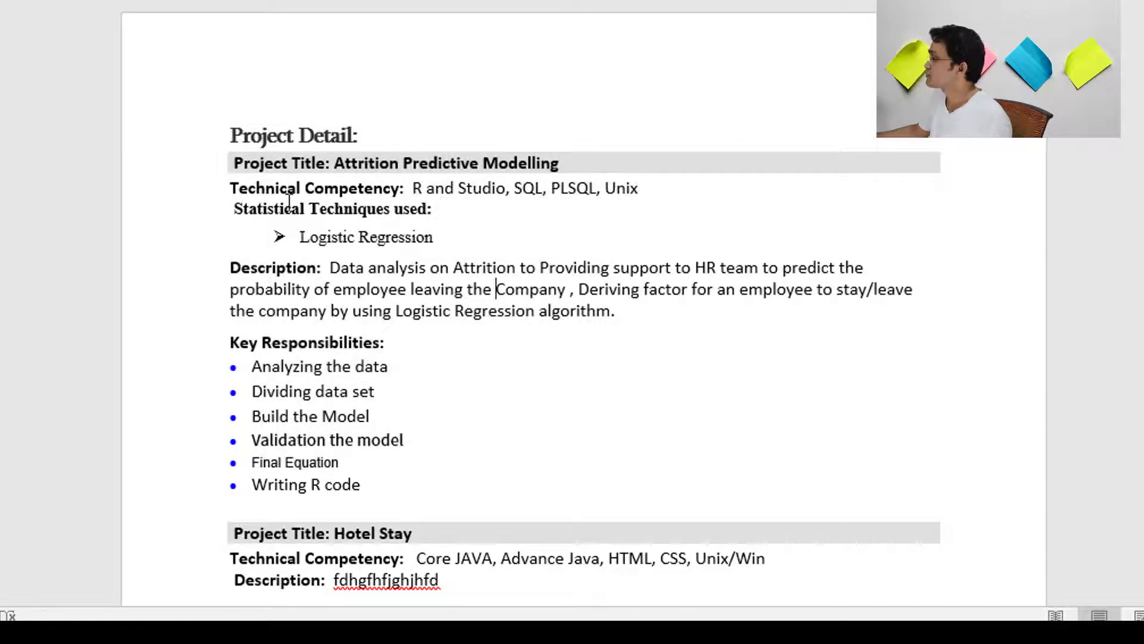
left_click_drag(220, 119, 448, 485)
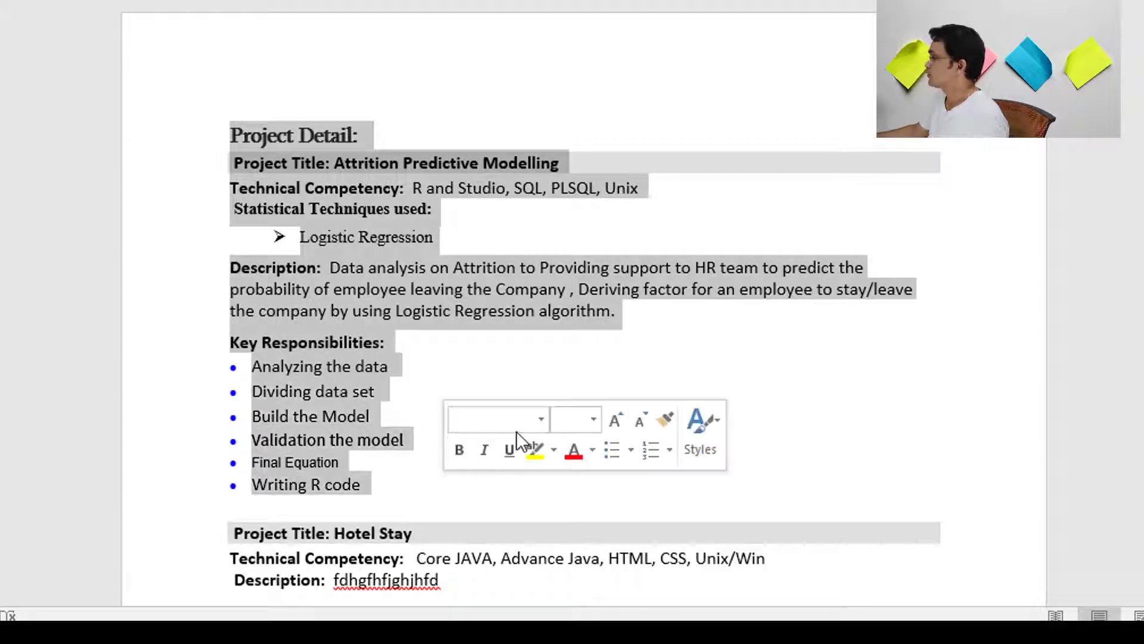
left_click(492, 341)
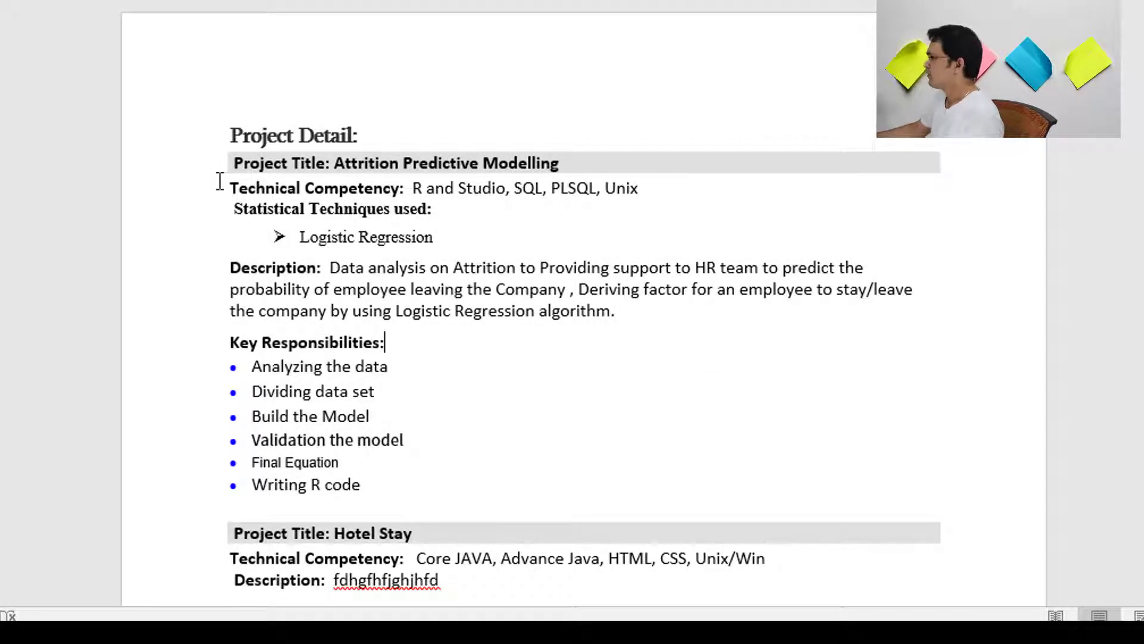
scroll(219, 180, "down", 2)
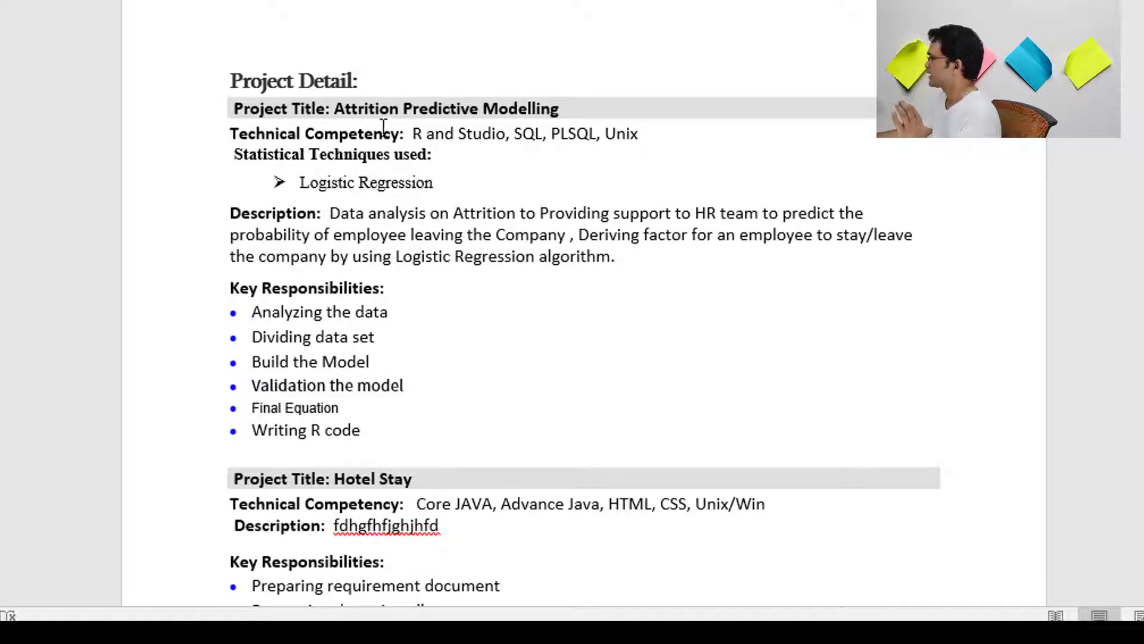
scroll(266, 87, "down", 2)
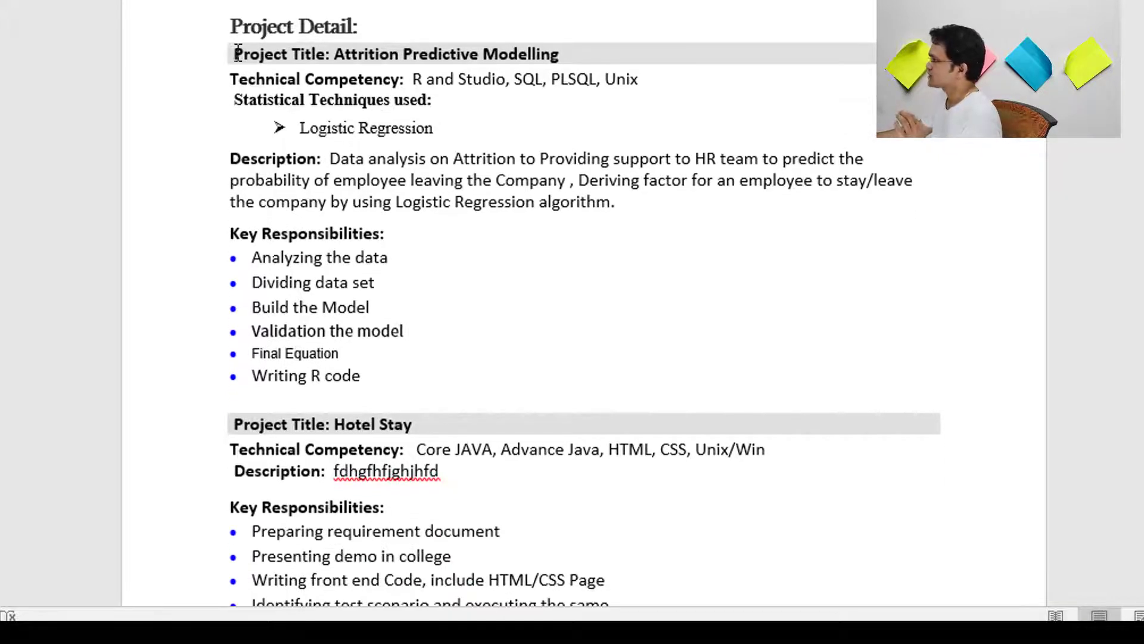
left_click_drag(236, 52, 523, 382)
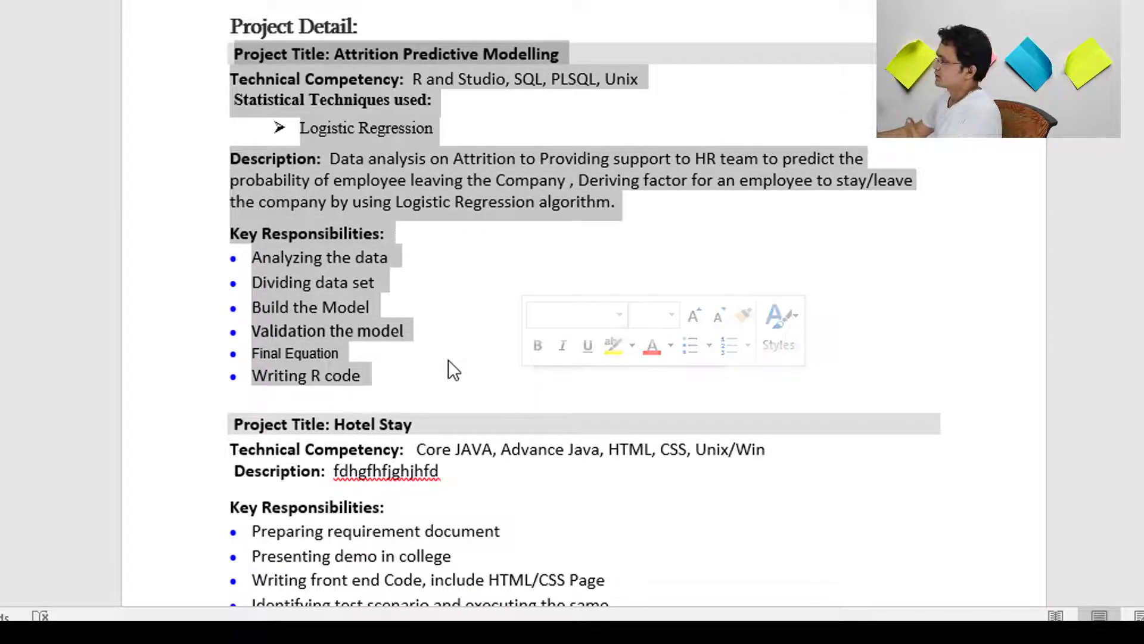
Step: Select the Hotel Stay project's details from Technical Competency through the last responsibility bullet to review them
scroll(430, 348, "down", 2)
scroll(420, 333, "down", 4)
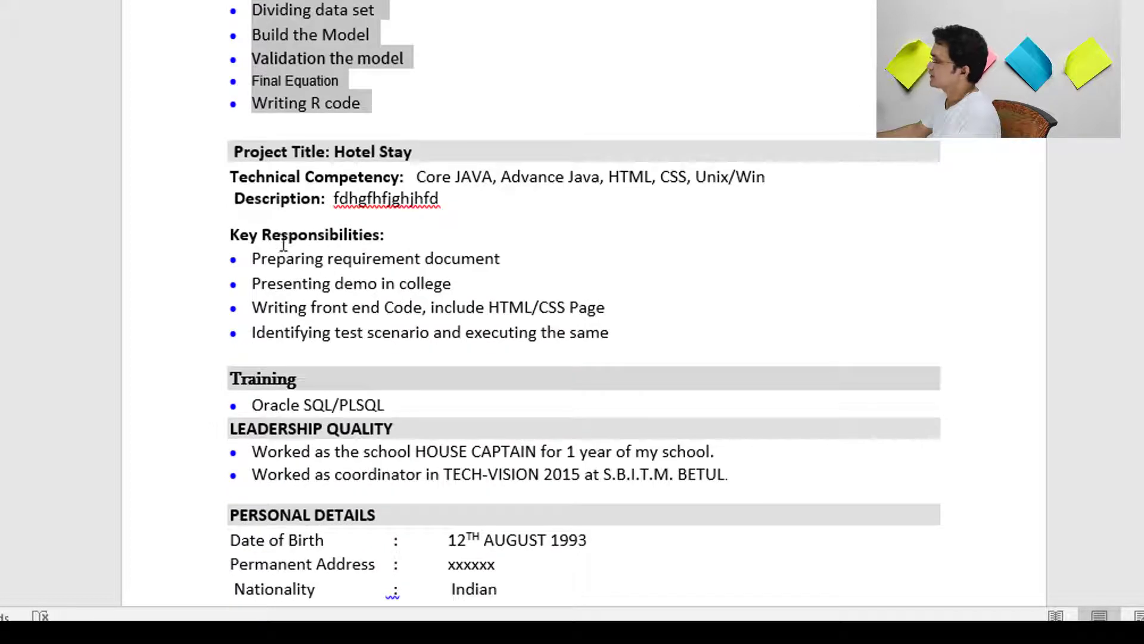
scroll(261, 231, "down", 1)
left_click_drag(233, 119, 648, 273)
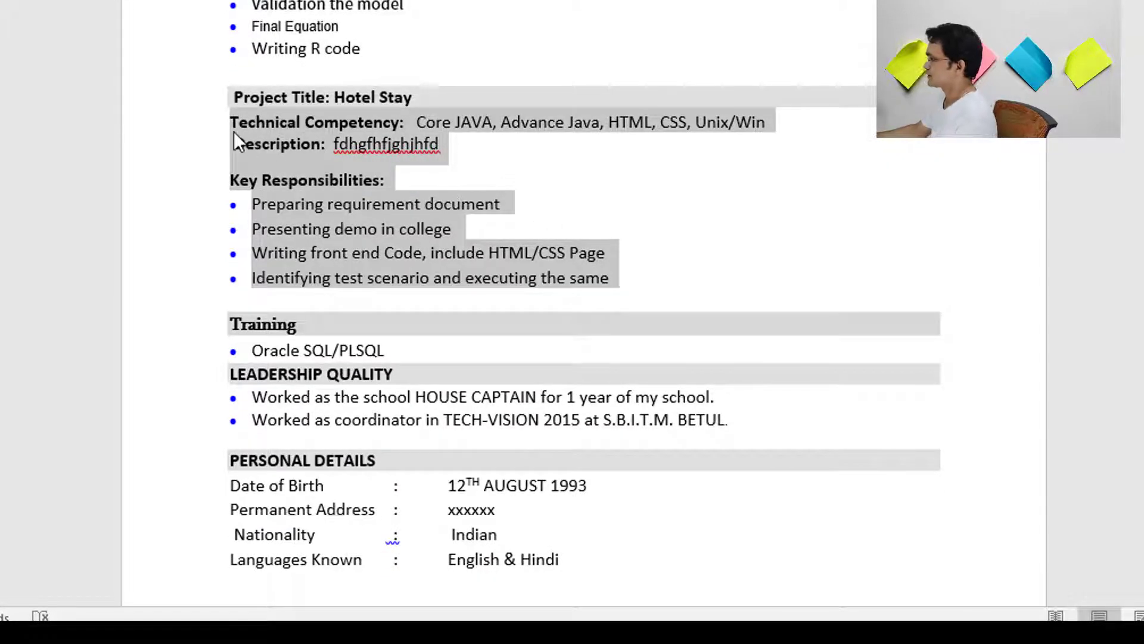
left_click(367, 145)
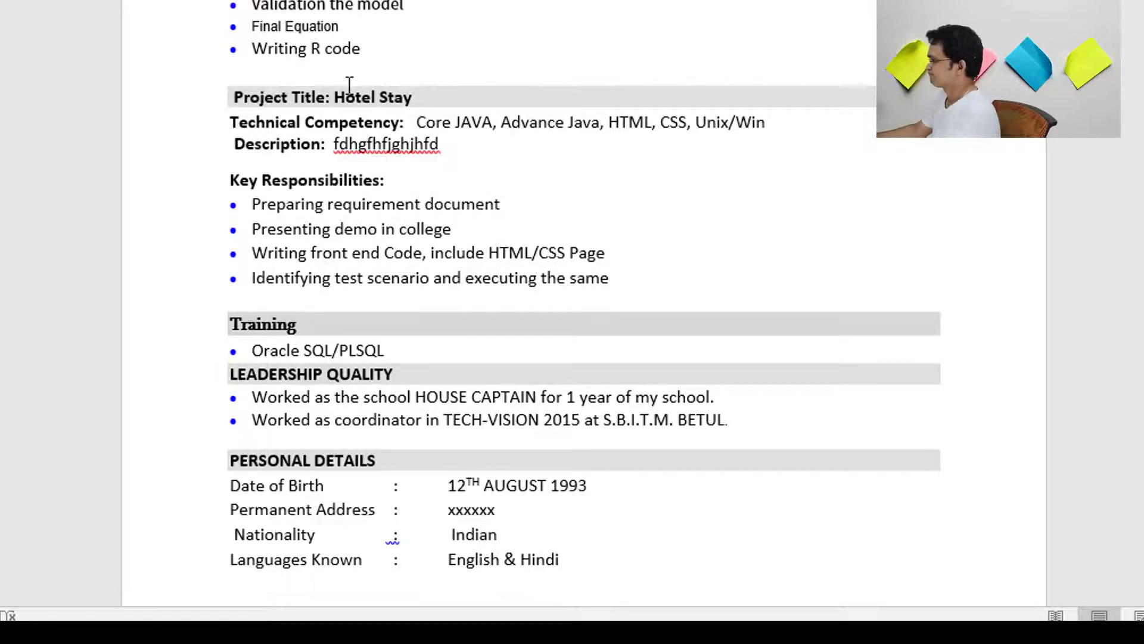
Step: Review the Hotel Stay project title and its Technical Competency line, from Core JAVA through Unix/Win, by selecting them
left_click_drag(334, 97, 429, 105)
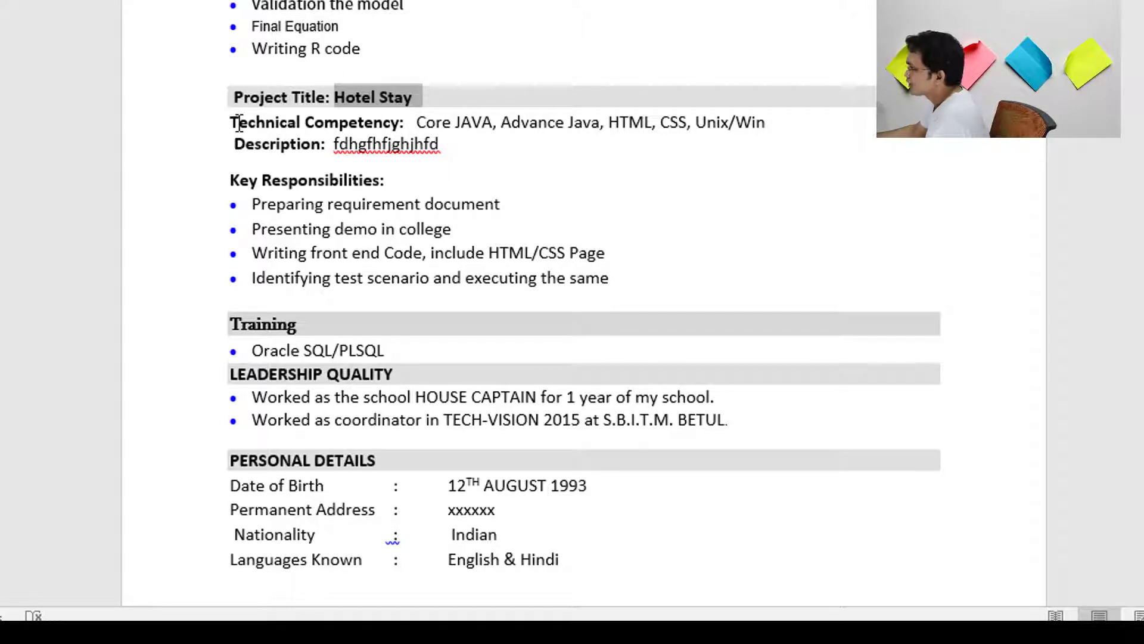
left_click_drag(236, 120, 401, 124)
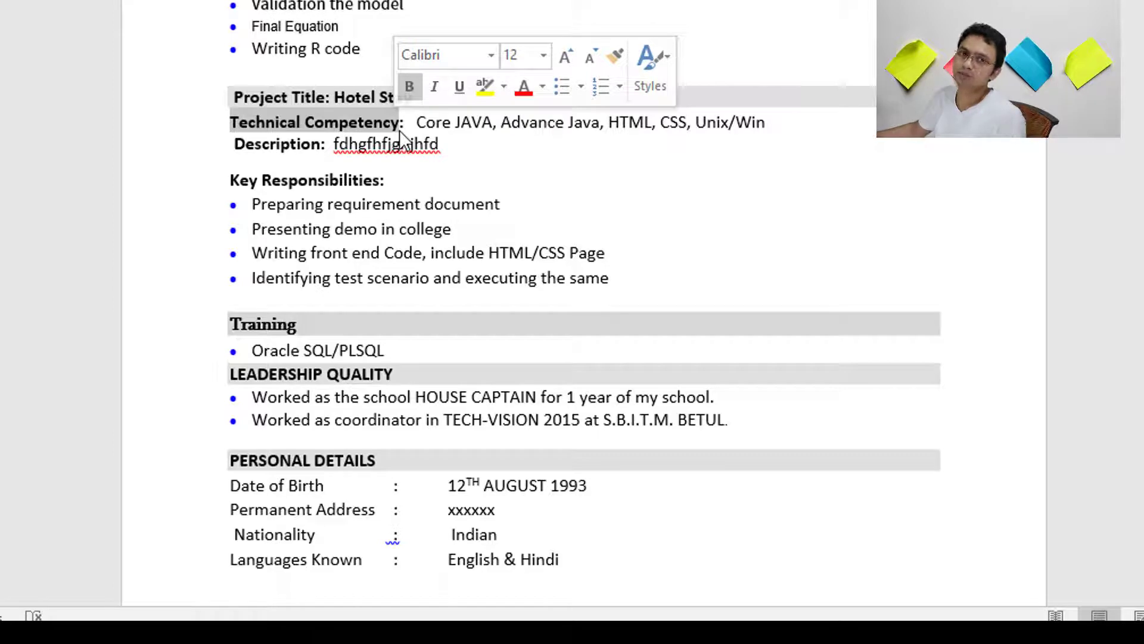
left_click_drag(417, 122, 765, 121)
left_click(277, 143)
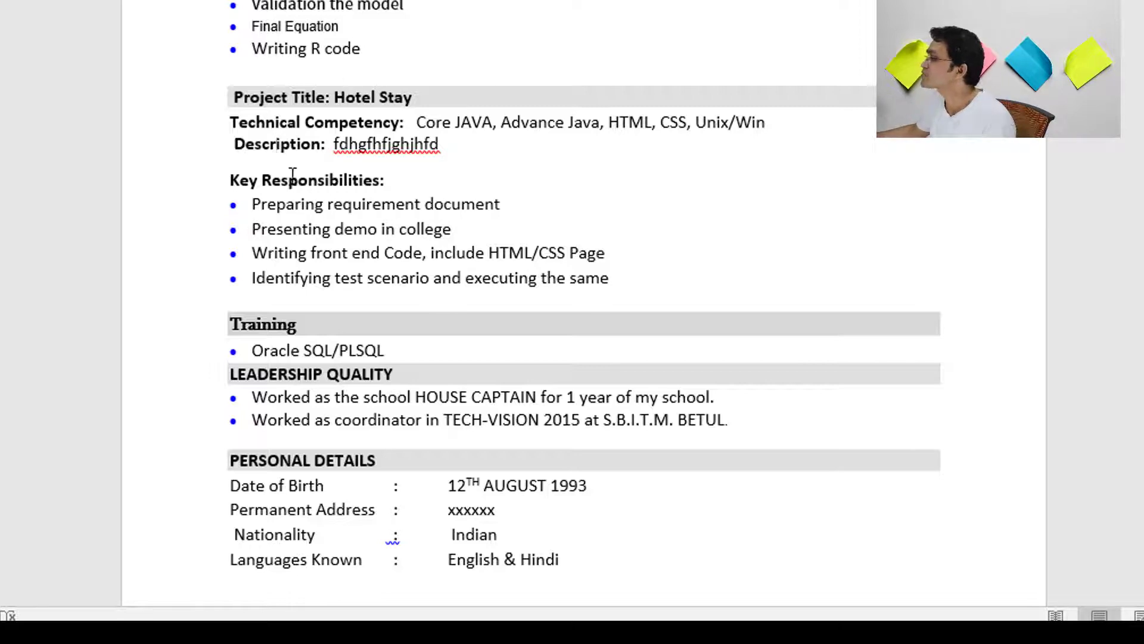
Step: Select the Key Responsibilities heading of the Hotel Stay project, followed by its bullets, to review them
left_click_drag(230, 180, 395, 173)
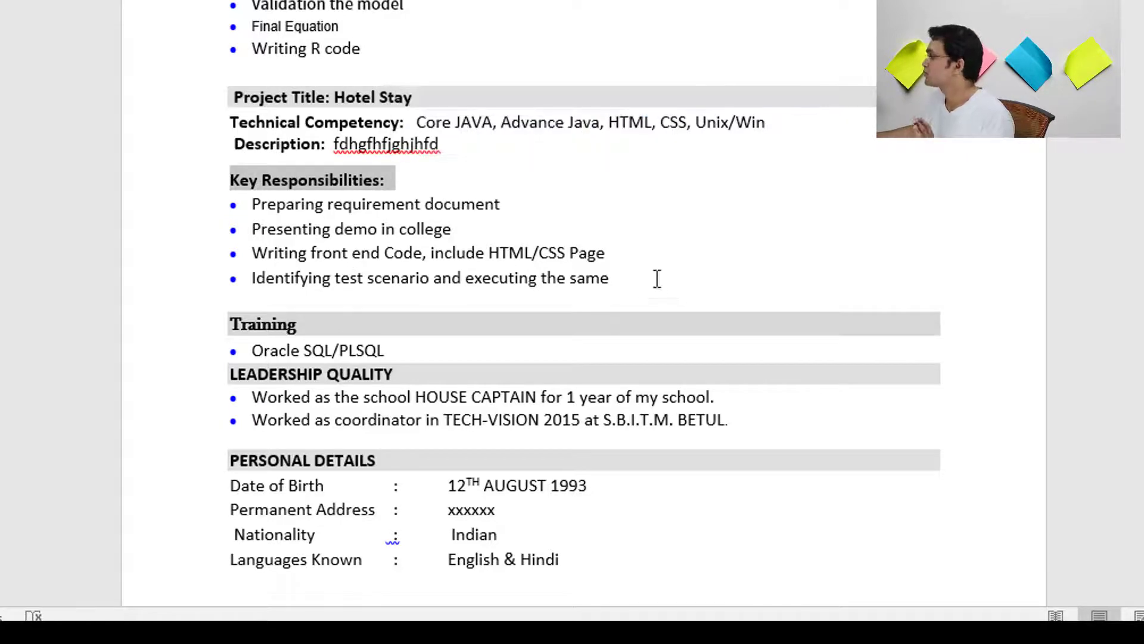
left_click_drag(640, 280, 258, 216)
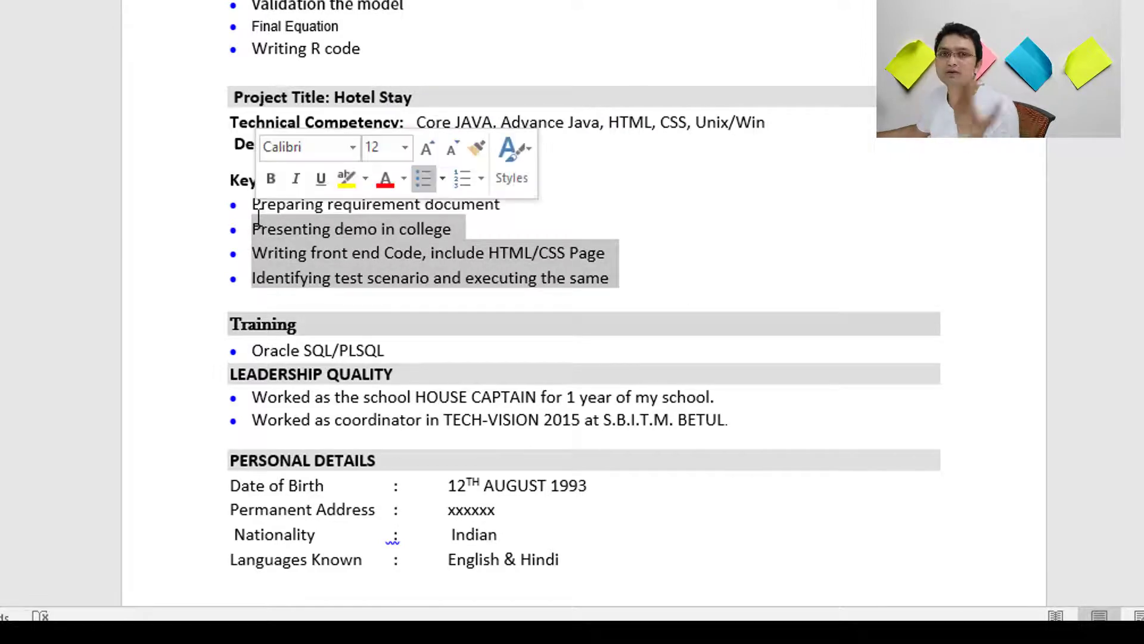
left_click(295, 216)
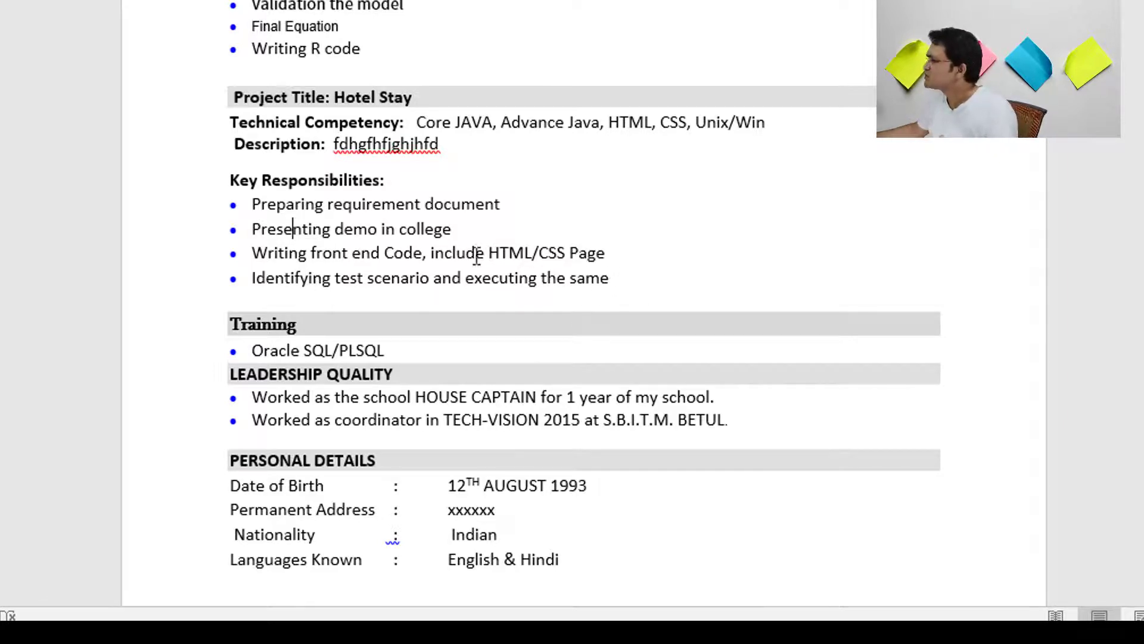
left_click_drag(617, 279, 253, 202)
left_click(275, 272)
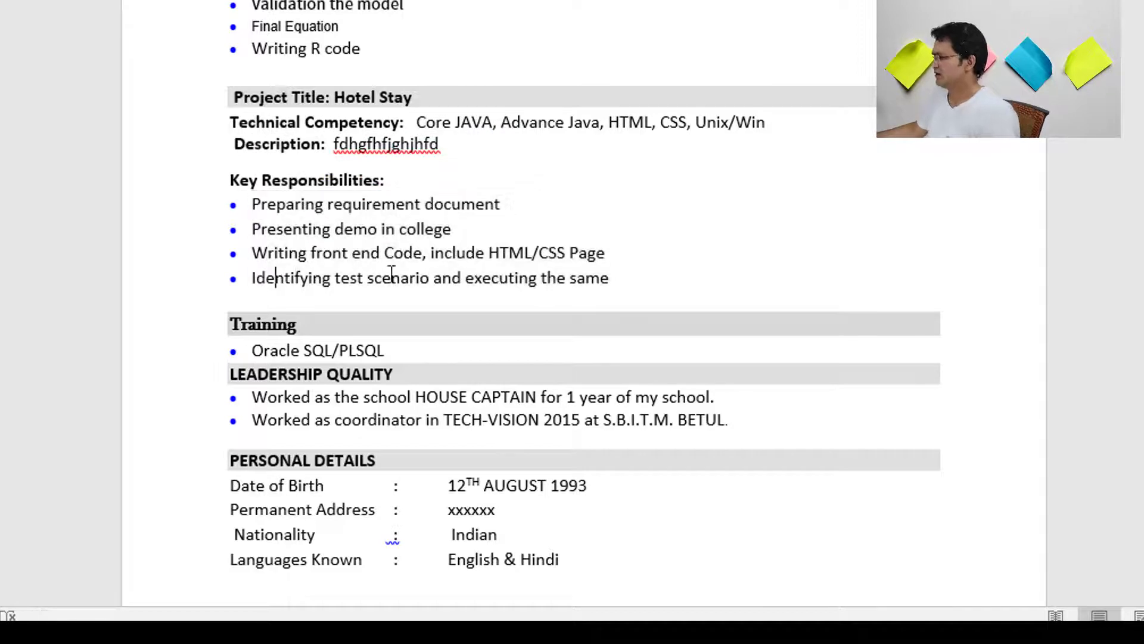
Step: Select the test scenario bullet of the Hotel Stay project, followed by the block from that bullet up to Technical Competency
left_click_drag(633, 283, 249, 276)
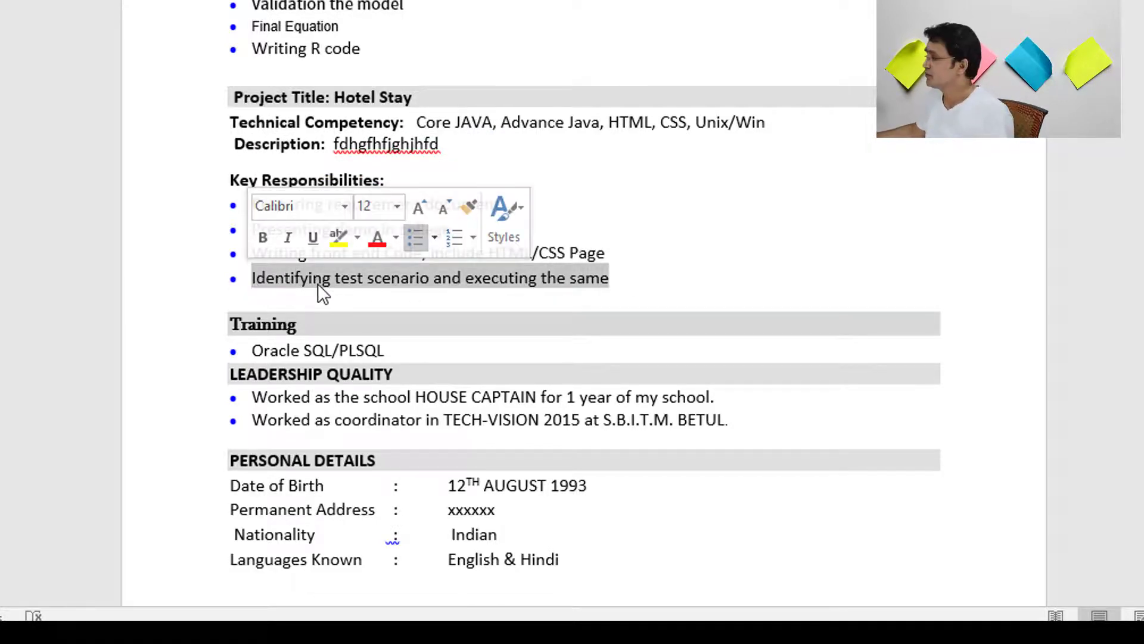
left_click(295, 283)
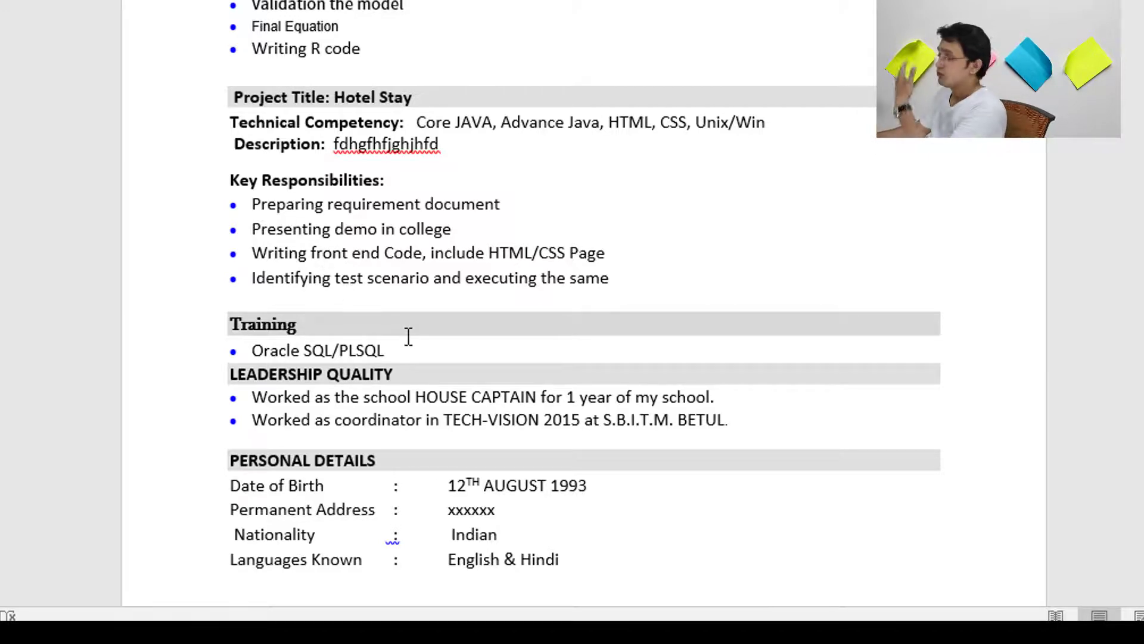
left_click_drag(641, 277, 184, 123)
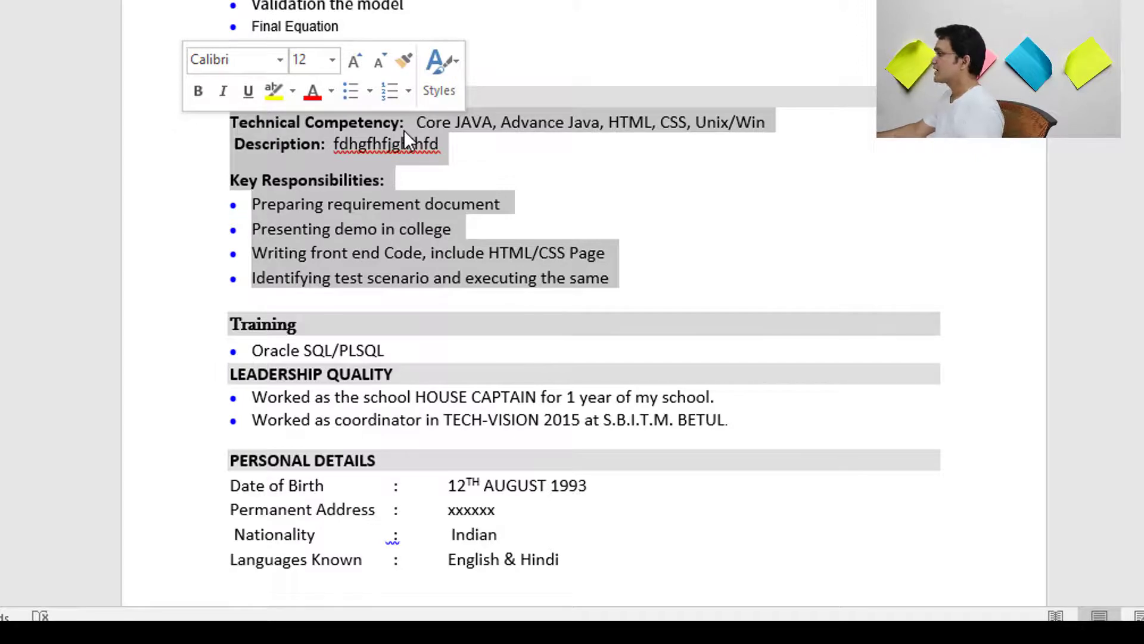
Step: Select the Hotel Stay project's Description label, its Key Responsibilities heading and the four responsibility bullets in turn to review them
left_click(737, 204)
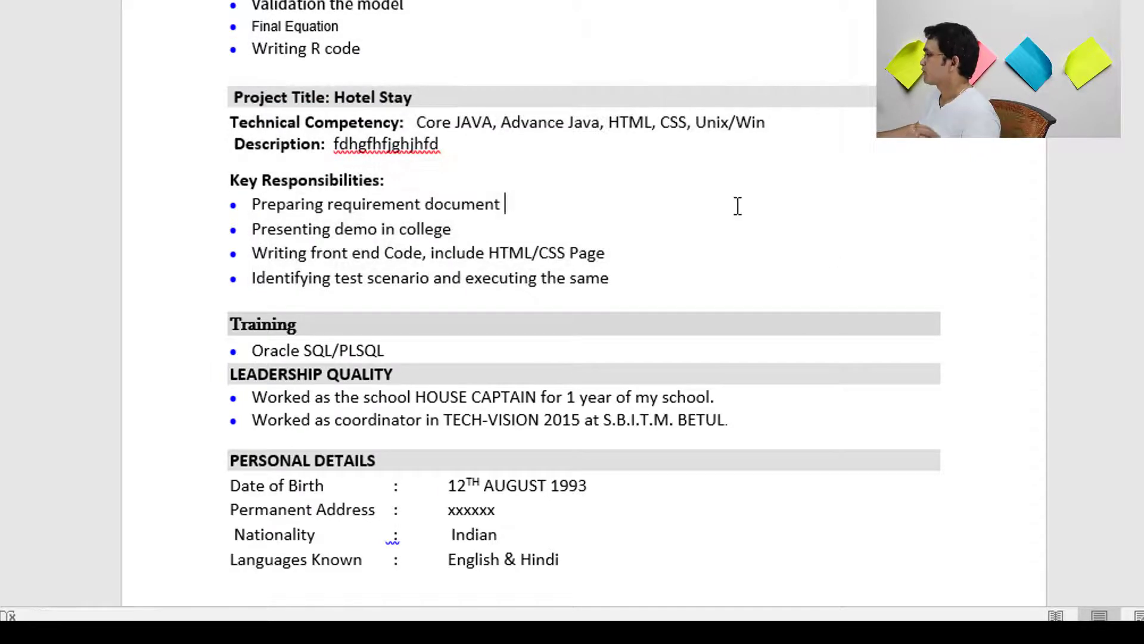
left_click_drag(233, 143, 333, 161)
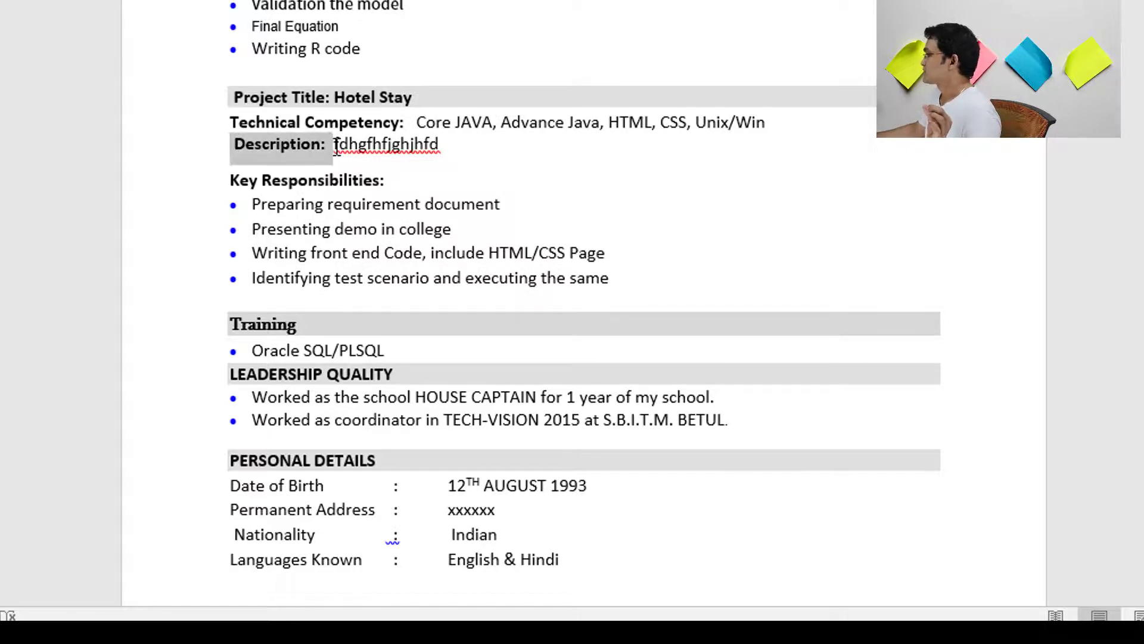
left_click_drag(230, 180, 383, 177)
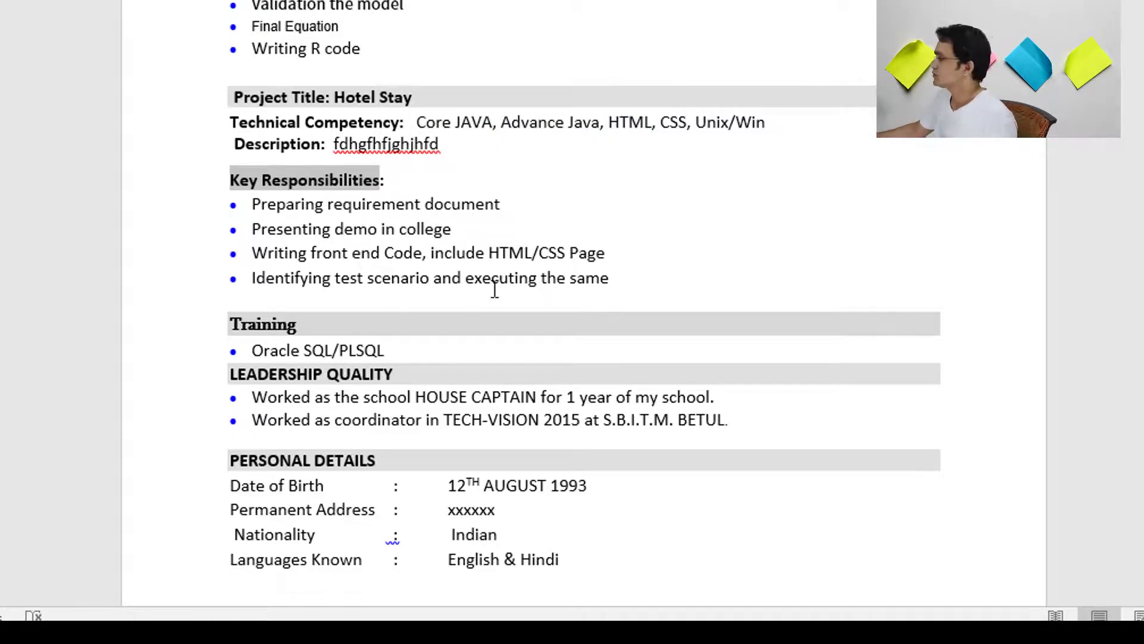
left_click_drag(628, 283, 257, 204)
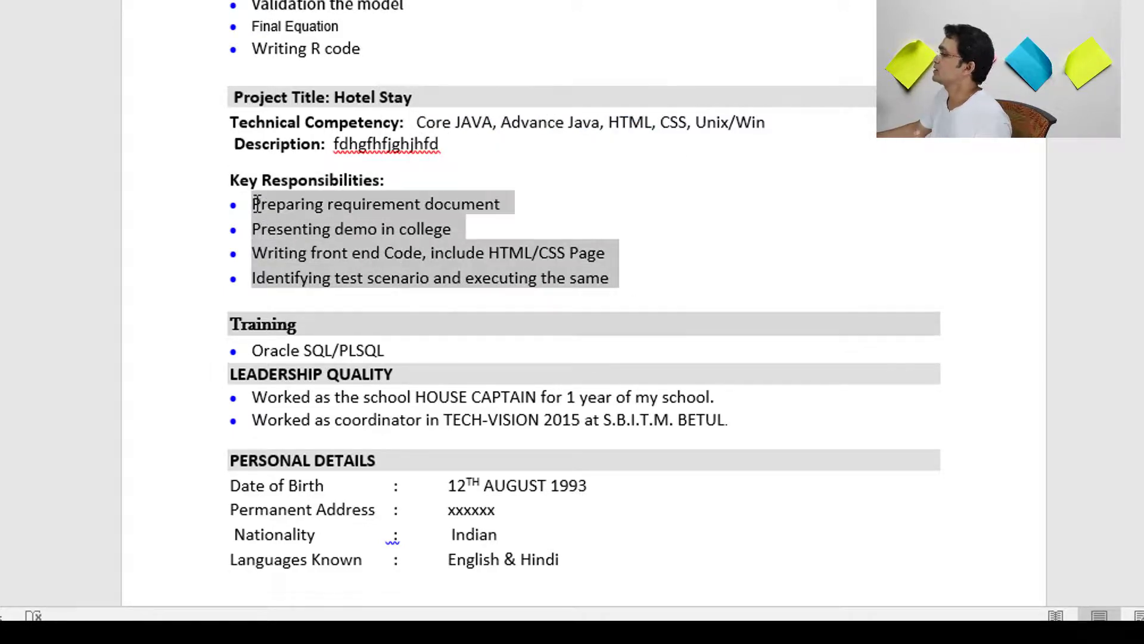
Step: Review the Oracle SQL/PLSQL training entry, followed by the LEADERSHIP QUALITY heading and its two bullets, by selecting them
scroll(362, 270, "down", 3)
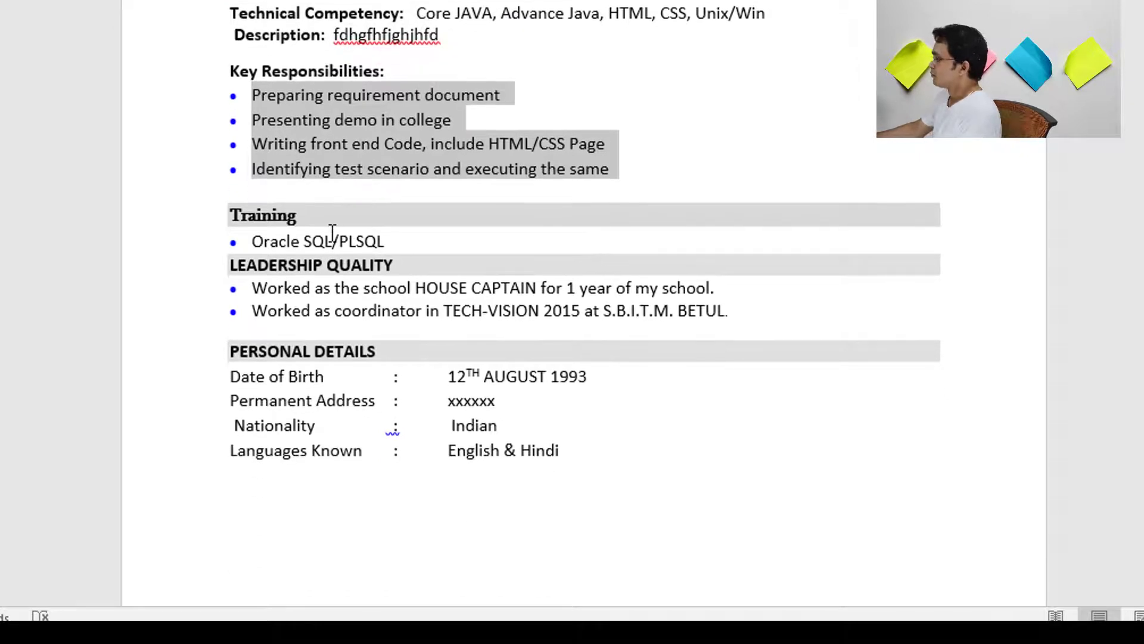
scroll(332, 231, "down", 2)
left_click_drag(228, 158, 255, 187)
left_click(394, 181)
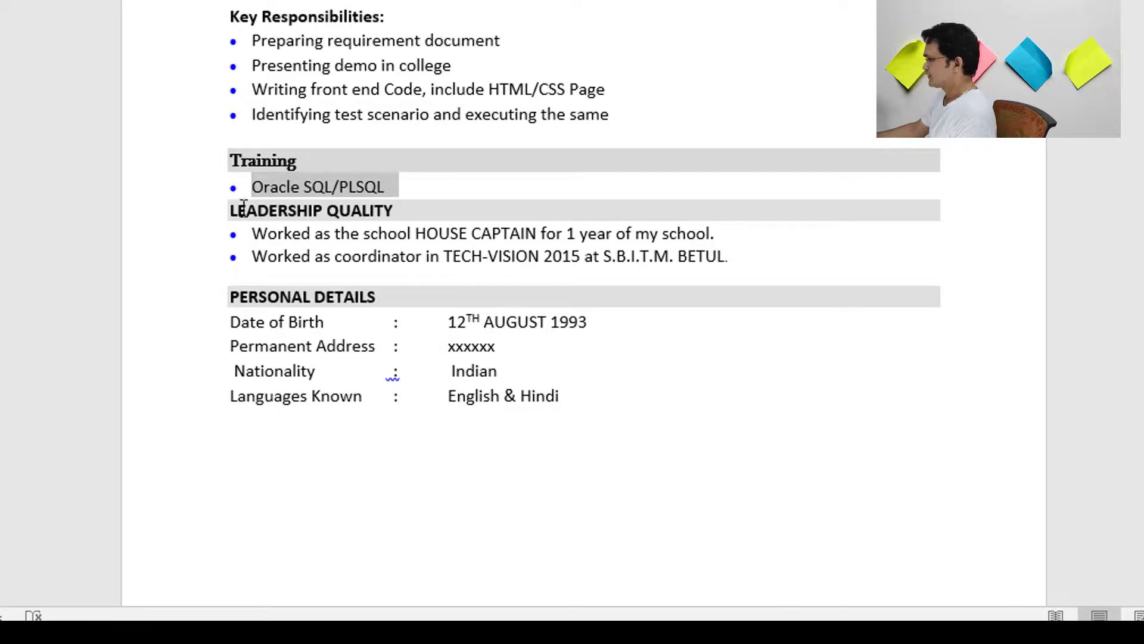
triple_click(395, 212)
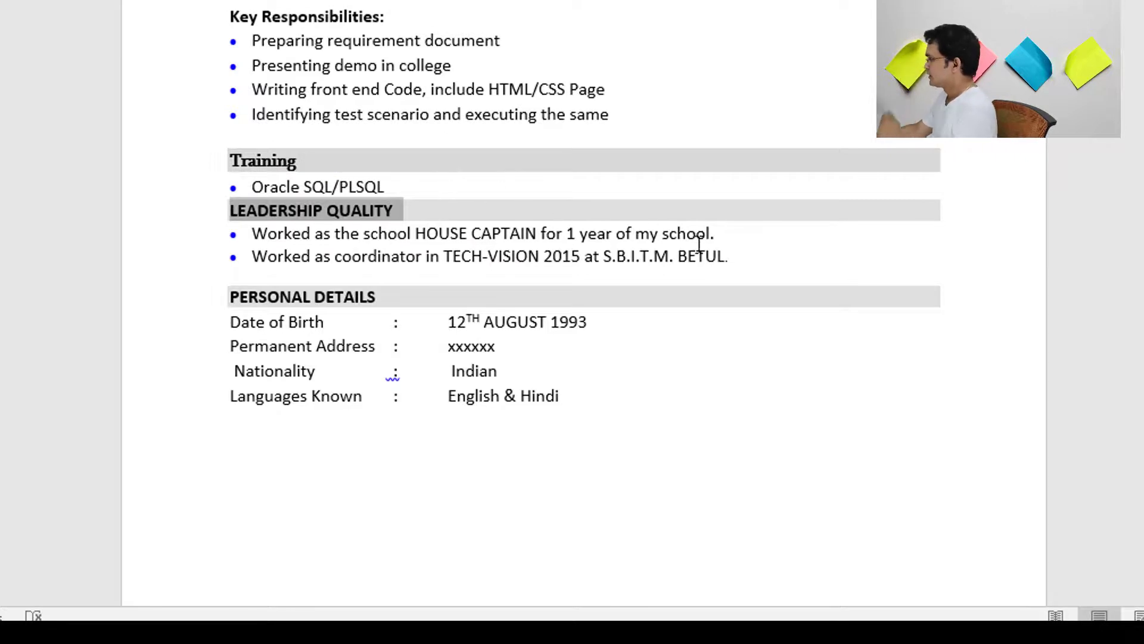
left_click_drag(713, 256, 251, 233)
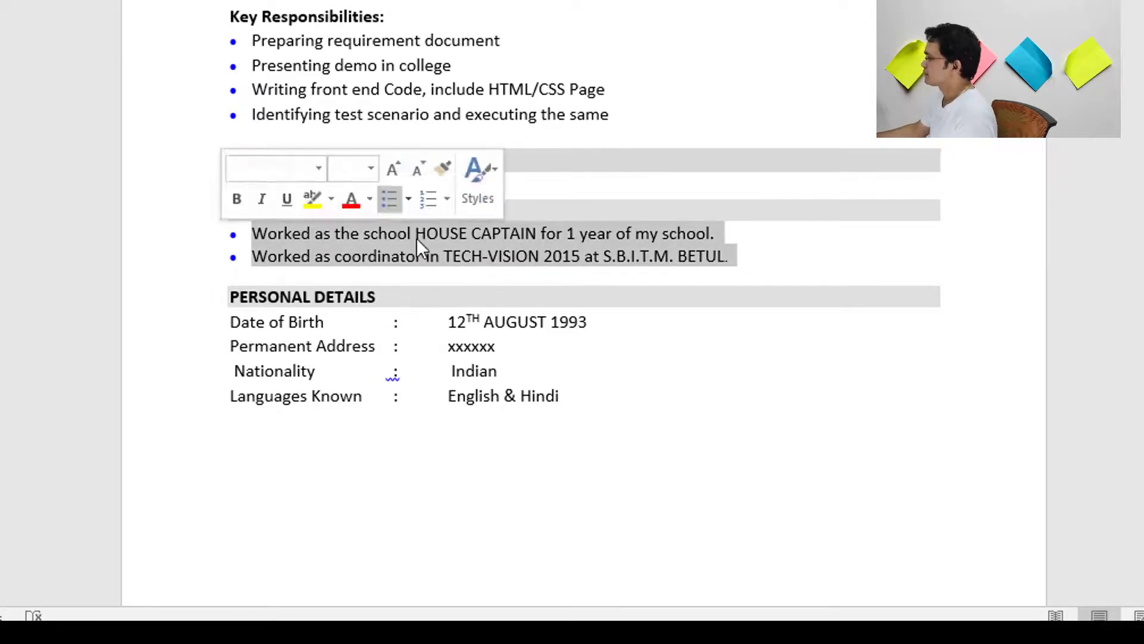
Step: Select the PERSONAL DETAILS heading through the Date of Birth line to review it, and continue to the Declaration section
scroll(427, 262, "down", 3)
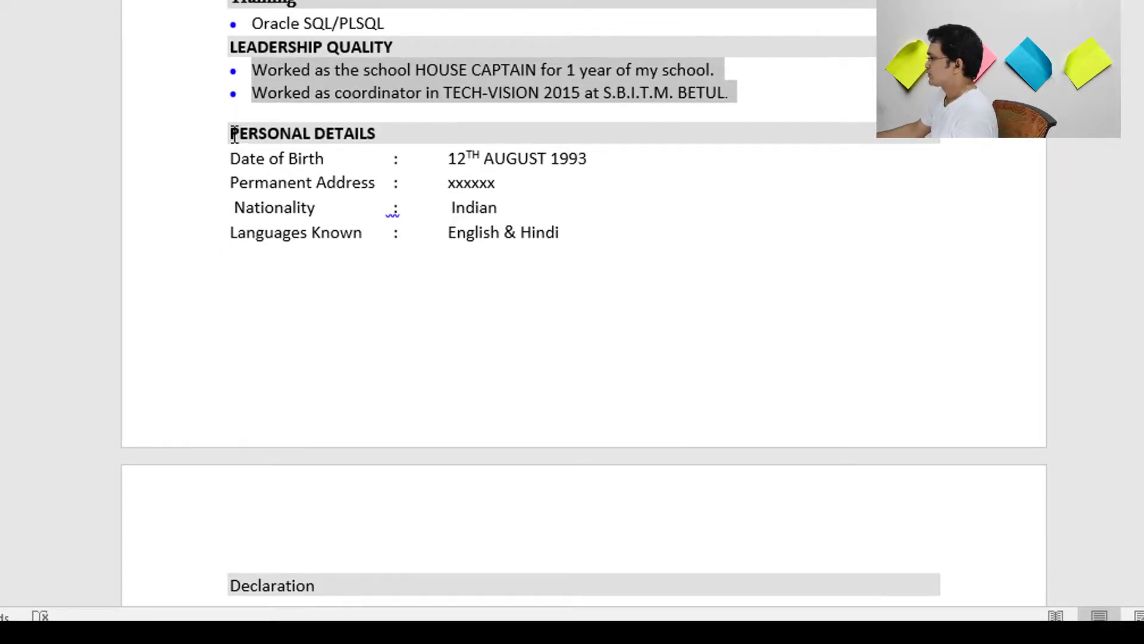
left_click_drag(235, 134, 587, 160)
scroll(601, 238, "down", 4)
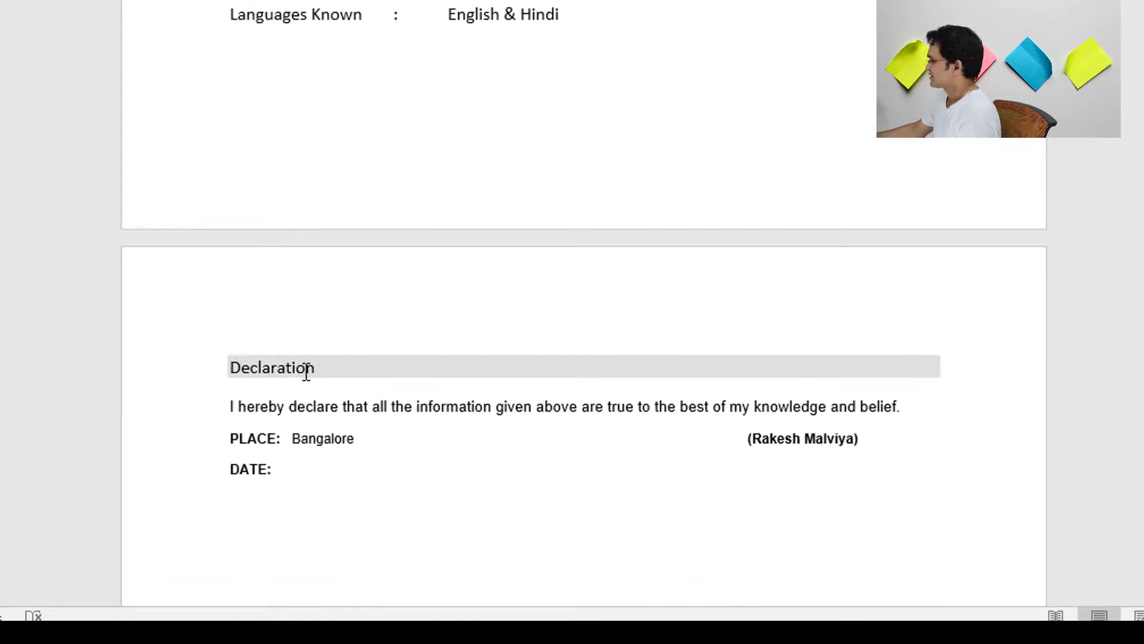